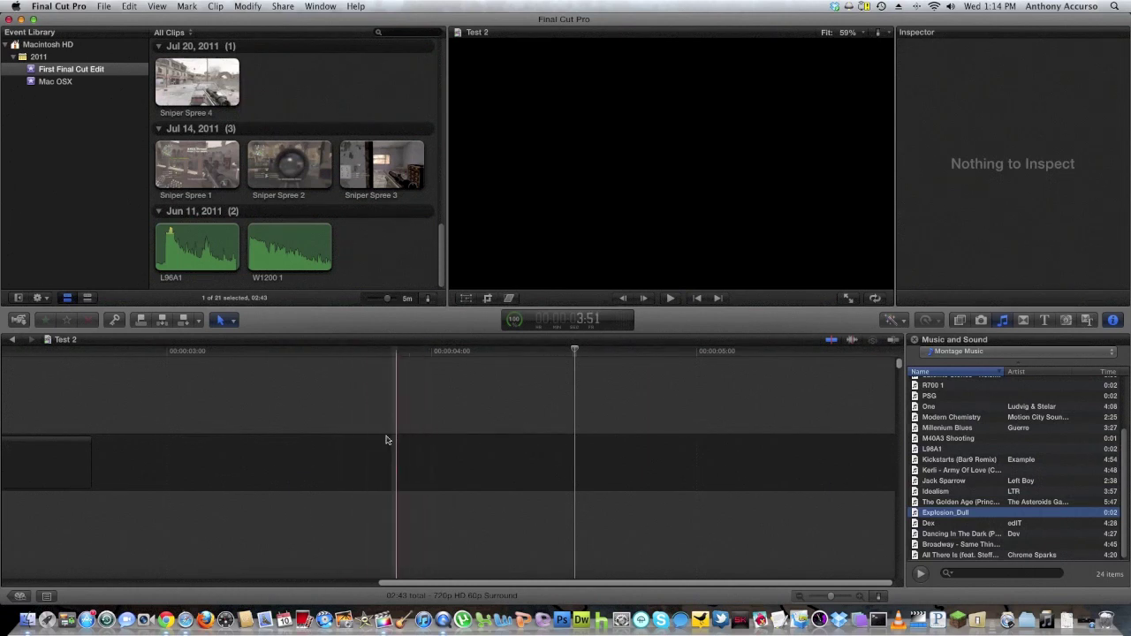
# Preview the No Scope 1 clip from the Jul 22, 2011 event in the viewer.
pyautogui.scroll(8, 351, 253)
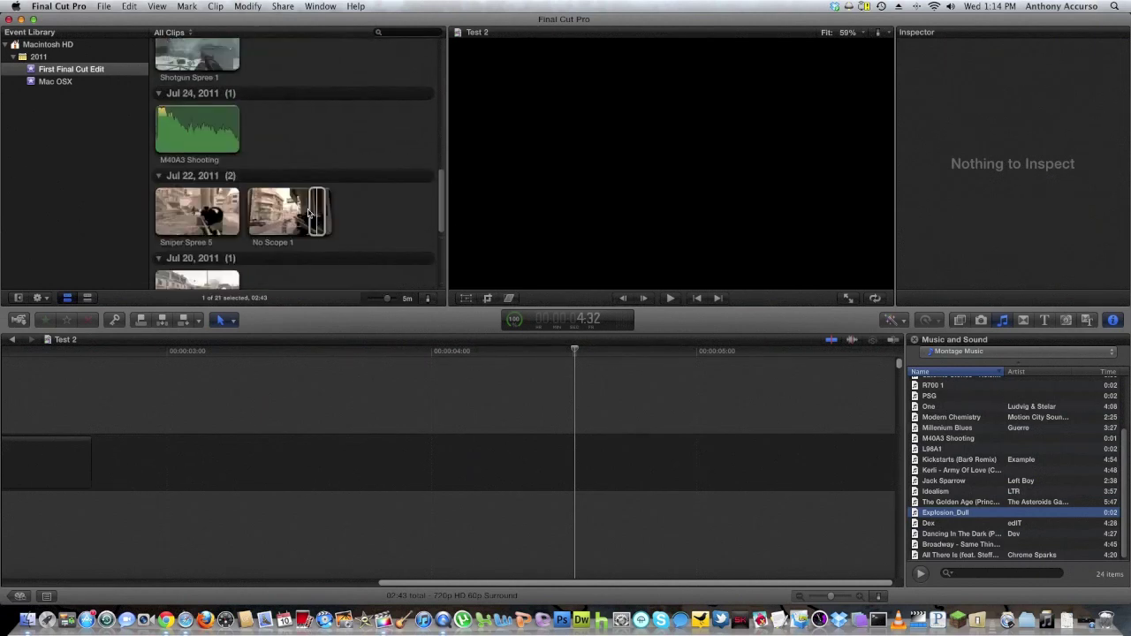
pyautogui.click(310, 210)
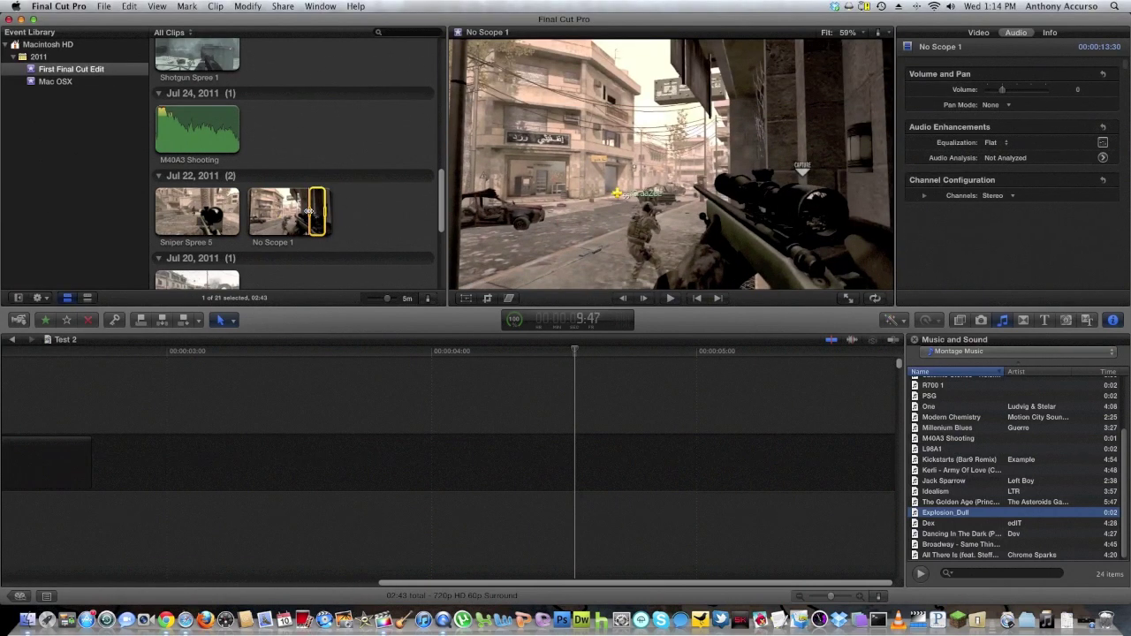
# Mark a 02:37-long range near the end of the No Scope 1 clip.
pyautogui.moveTo(309, 211); pyautogui.dragTo(310, 211)
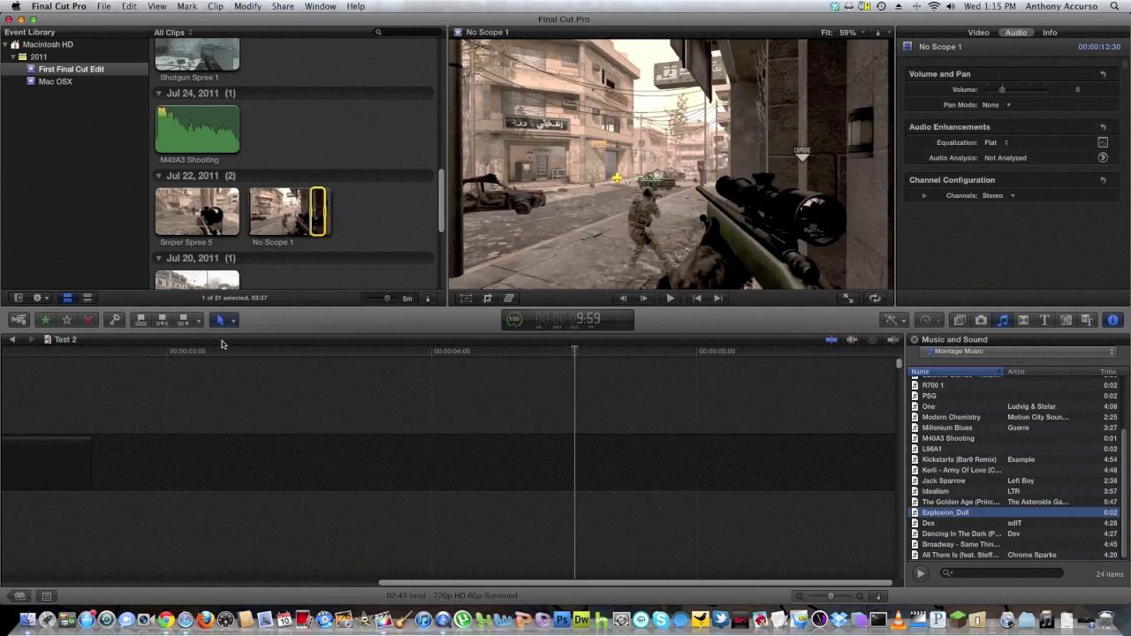
# Overwrite the marked range into the Test 2 timeline and inspect the 02:43 leading gap.
pyautogui.click(184, 322)
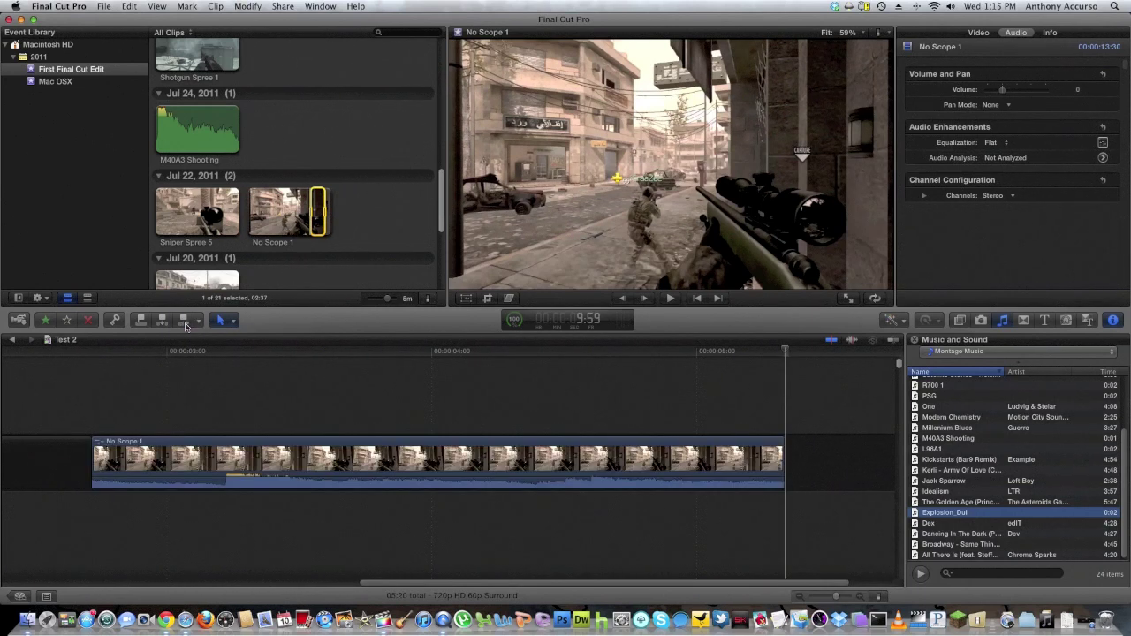
pyautogui.click(40, 462)
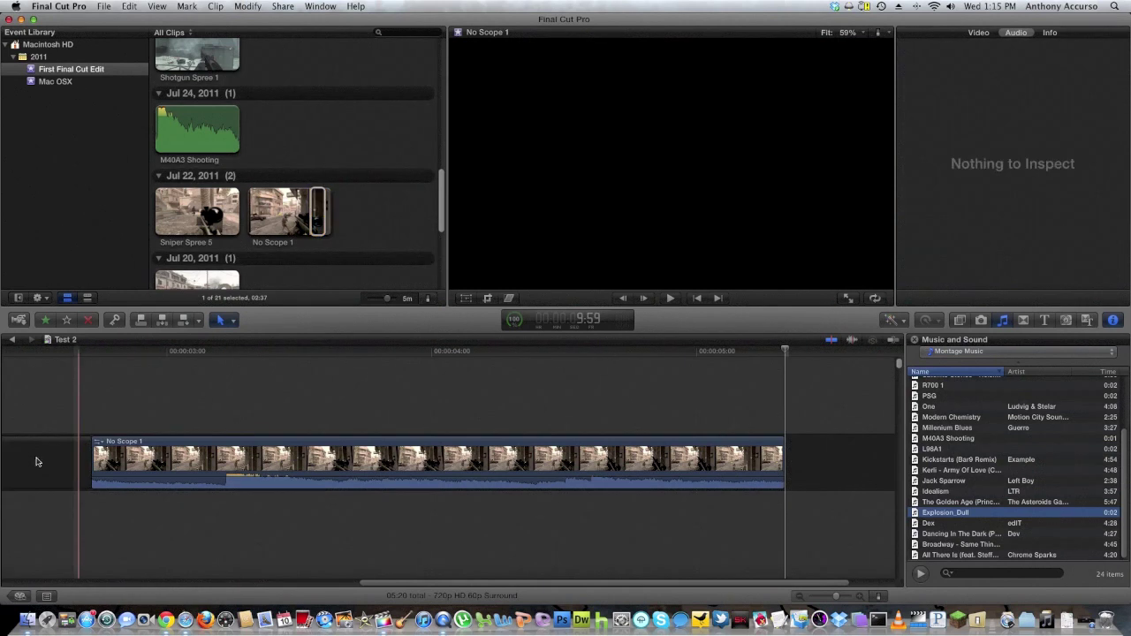
pyautogui.rightClick(40, 458)
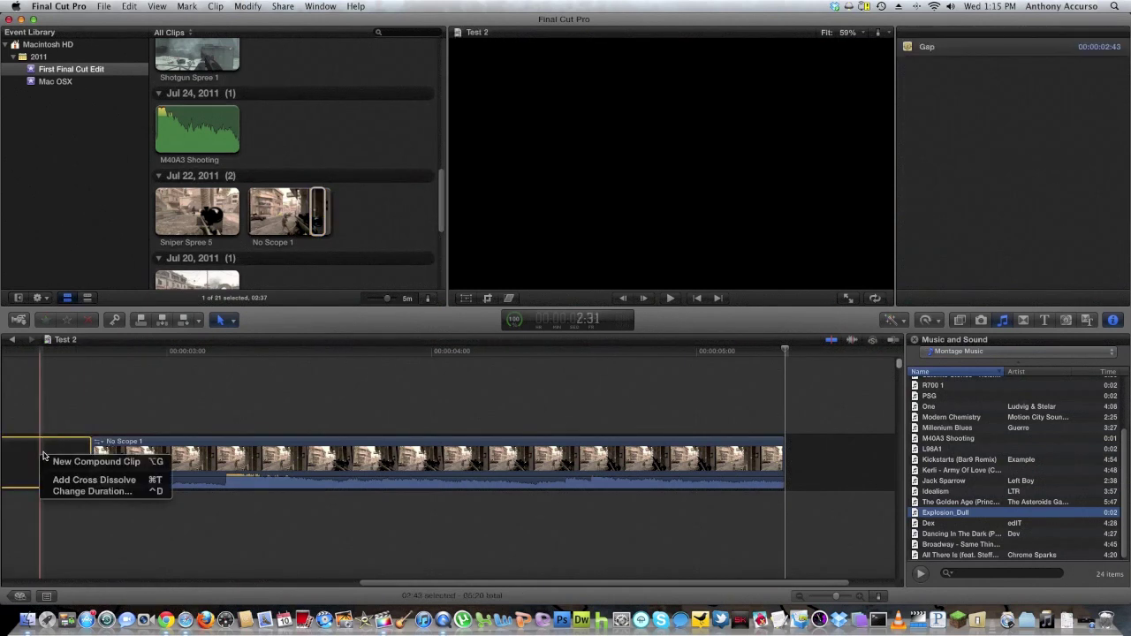
pyautogui.click(29, 461)
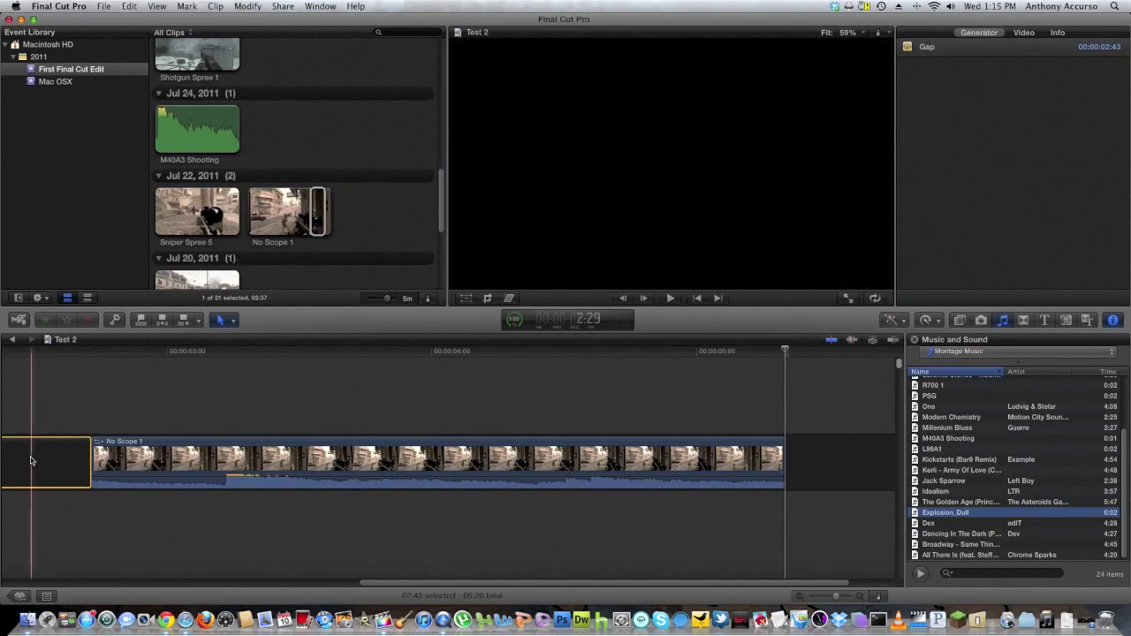
pyautogui.press('super+shift+a')
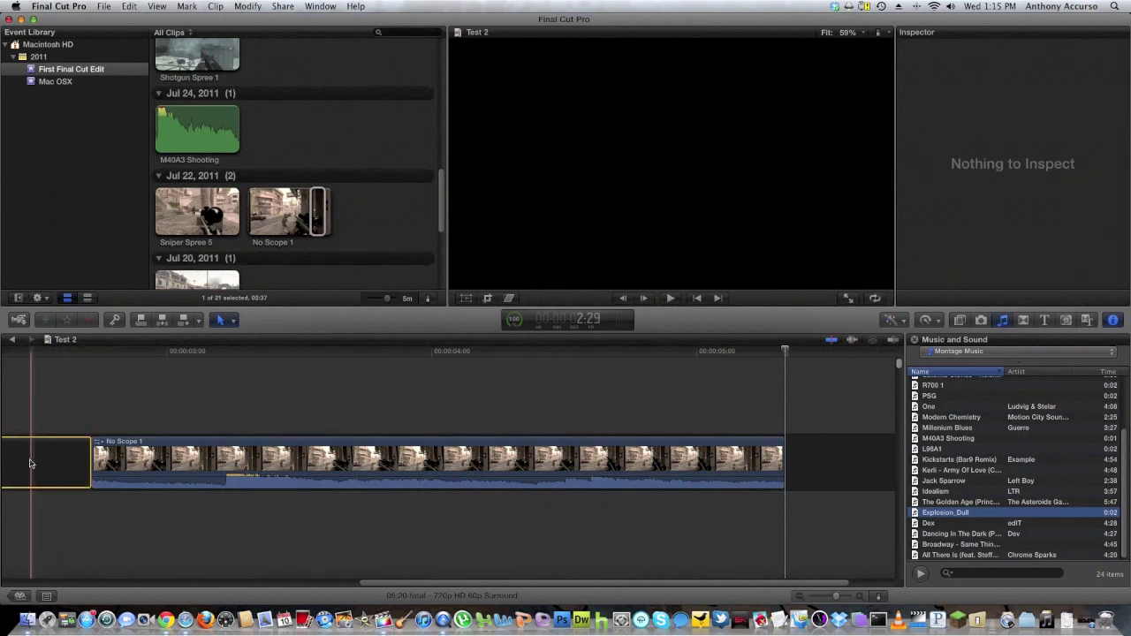
pyautogui.click(31, 460)
pyautogui.press('super+shift+a')
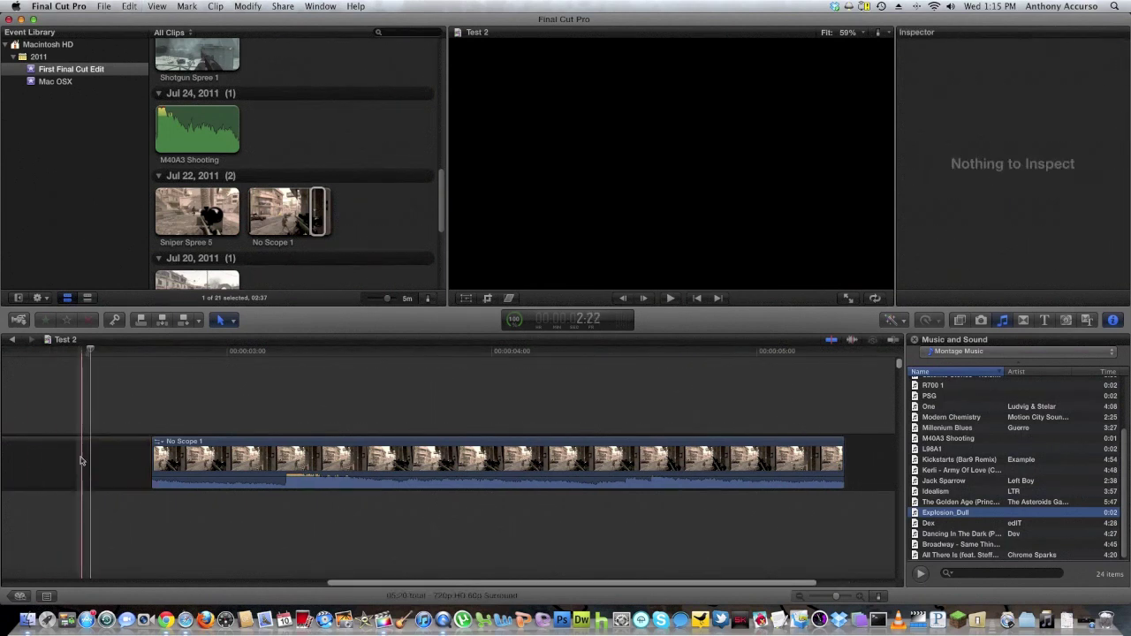
pyautogui.click(81, 461)
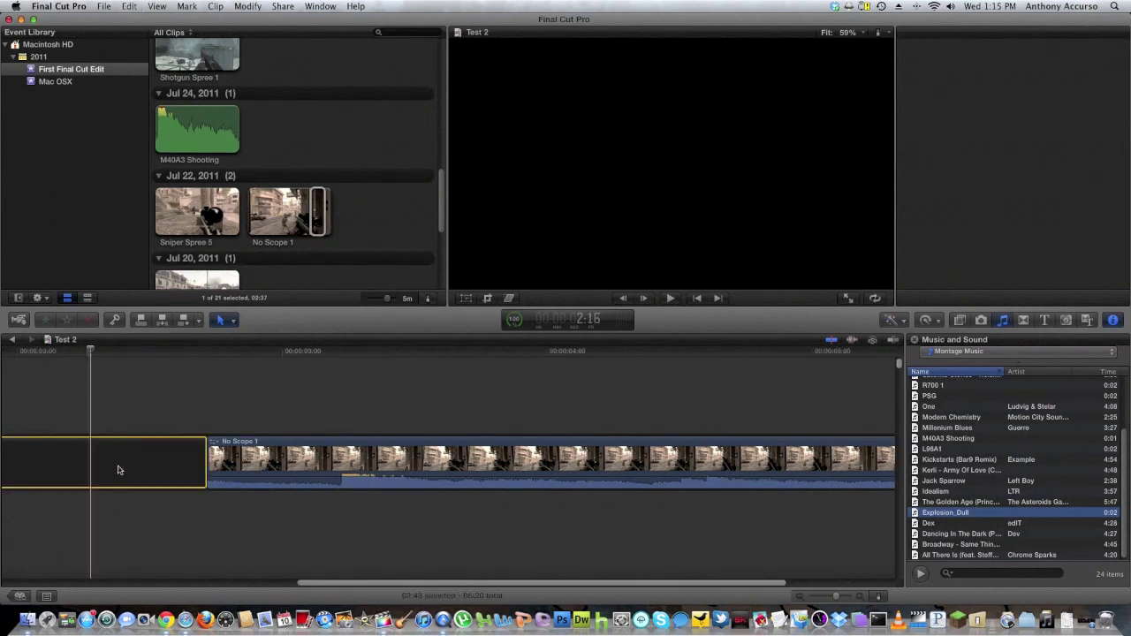
pyautogui.click(166, 473)
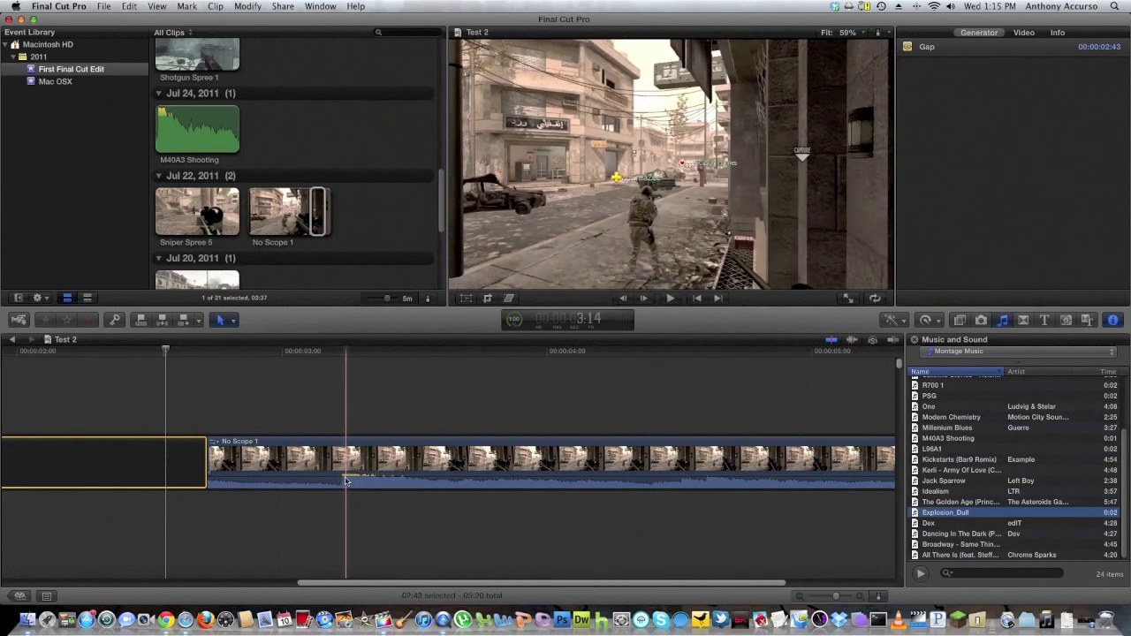
# Park the playhead on the No Scope 1 muzzle-flash frame at about 3:15.
pyautogui.moveTo(347, 477)
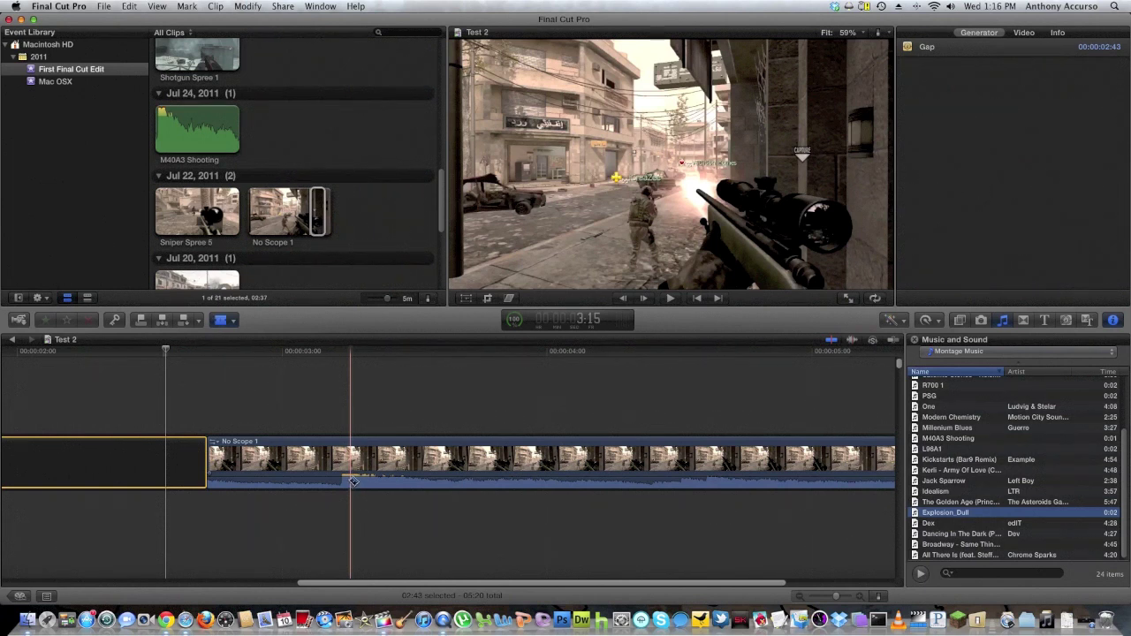
# Blade No Scope 1 at the playhead on the muzzle-flash frame.
pyautogui.click(352, 480)
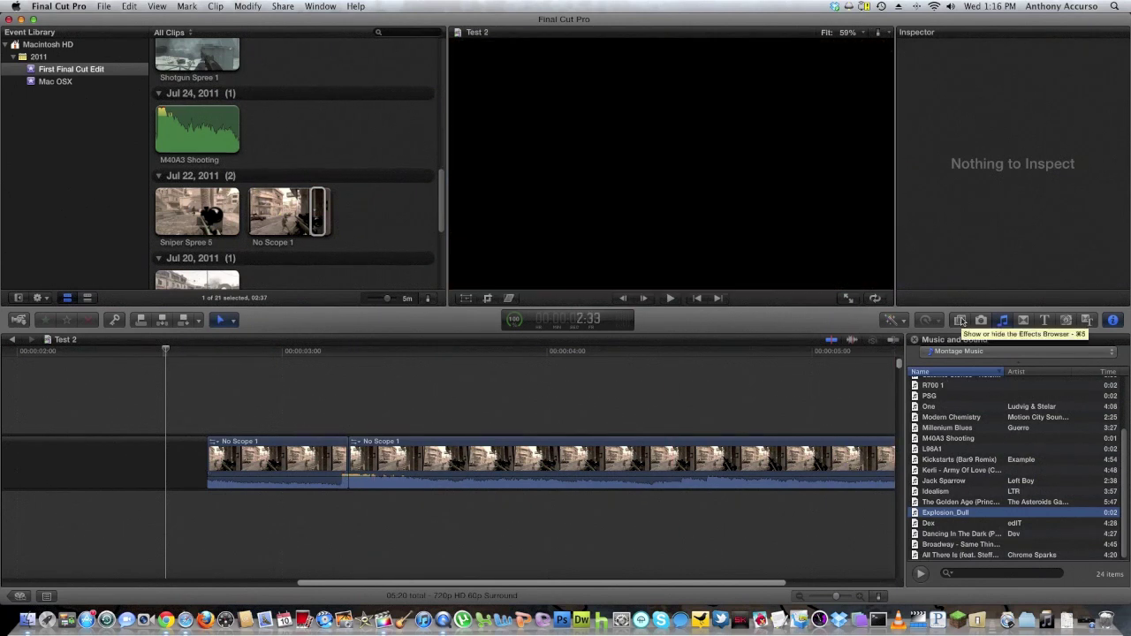
# Apply the Earthquake effect to the second No Scope 1 piece and preview the shake.
pyautogui.click(962, 321)
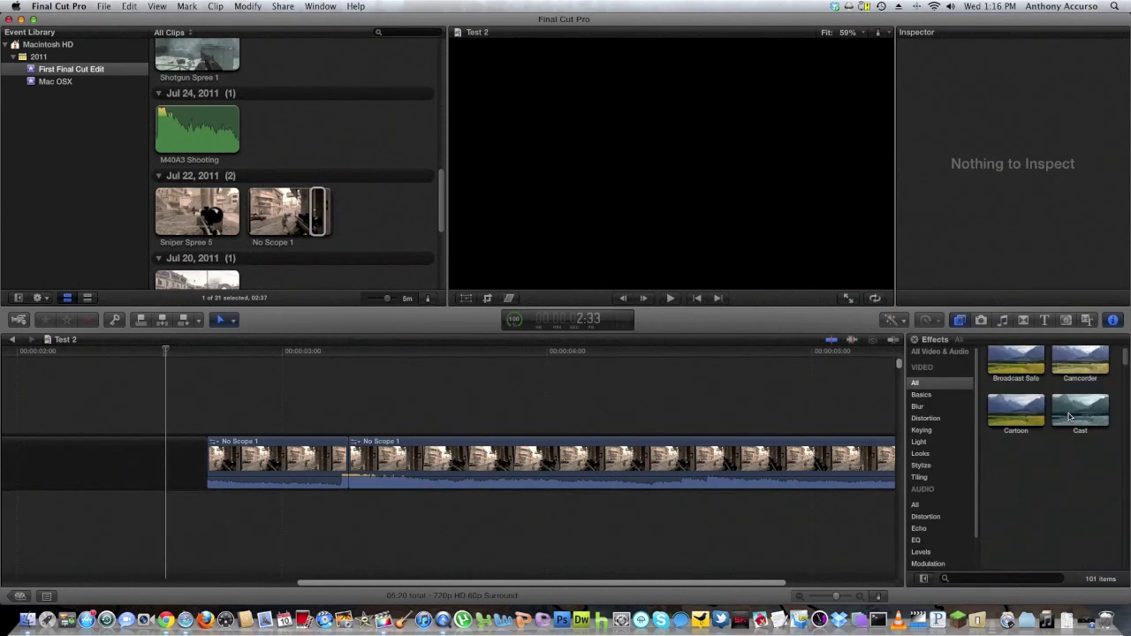
pyautogui.scroll(-5, 1069, 417)
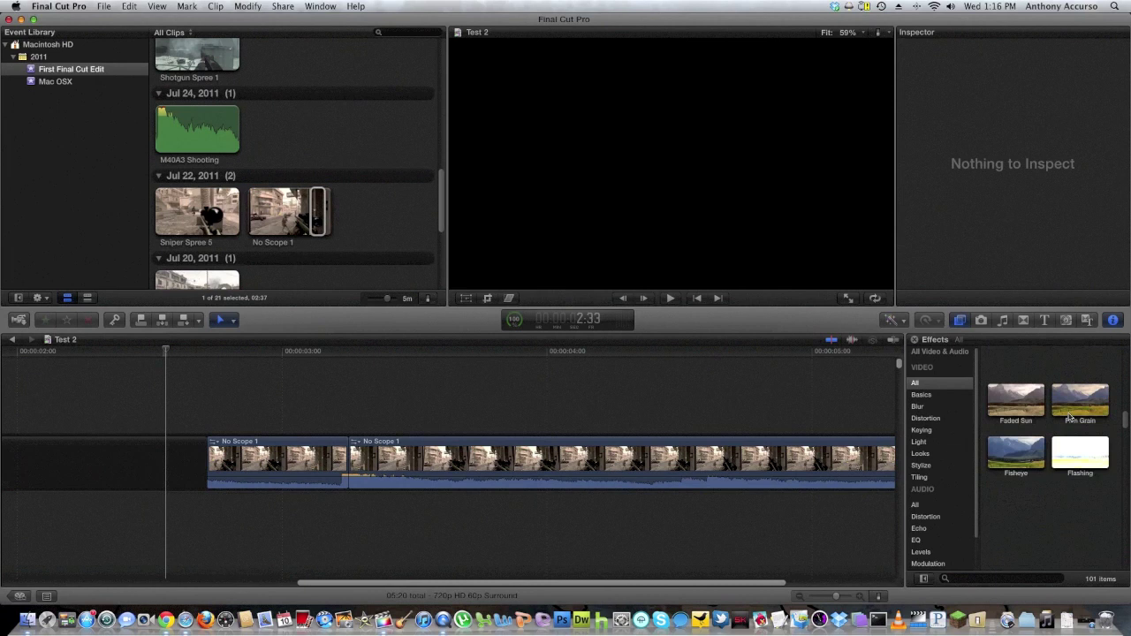
pyautogui.scroll(1, 1071, 407)
pyautogui.click(1076, 386)
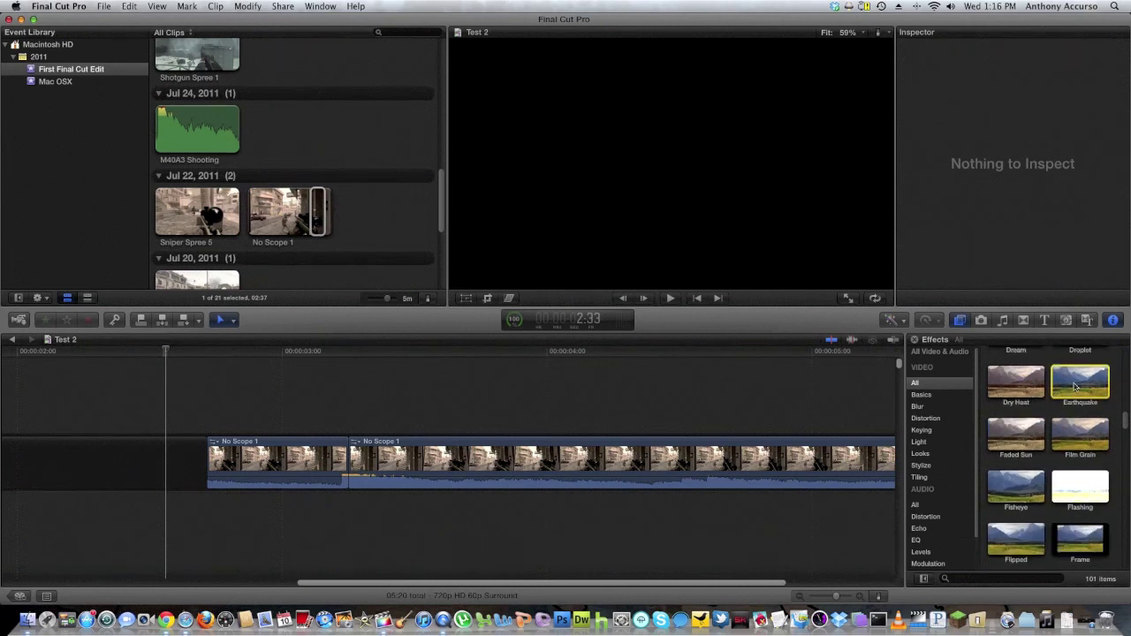
pyautogui.moveTo(976, 407); pyautogui.dragTo(594, 457)
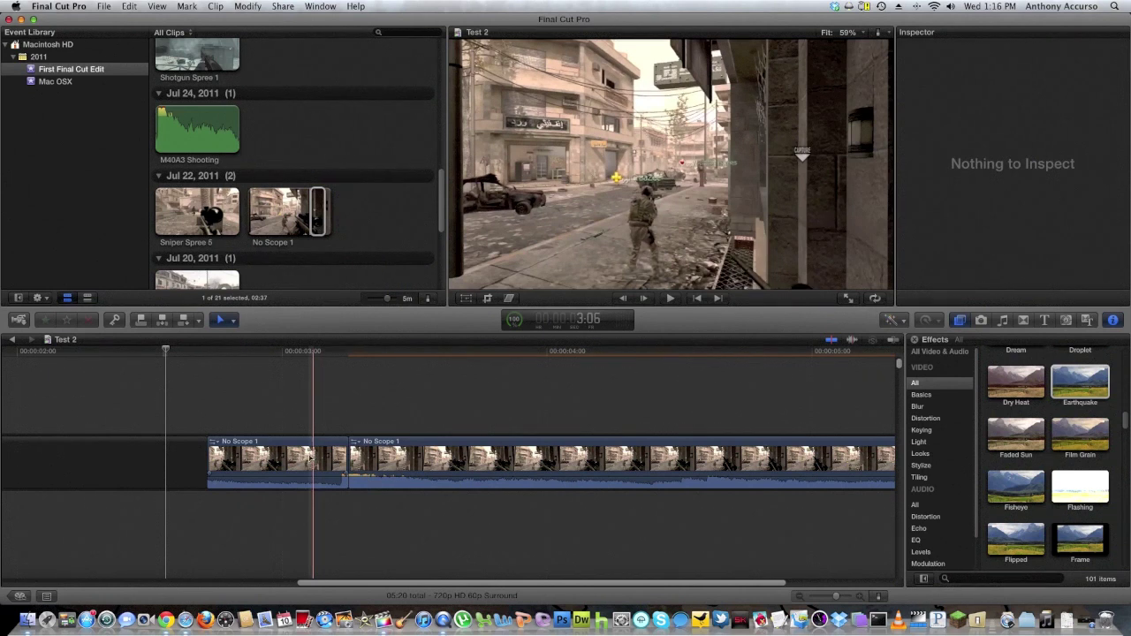
pyautogui.press('space')
pyautogui.press('space')
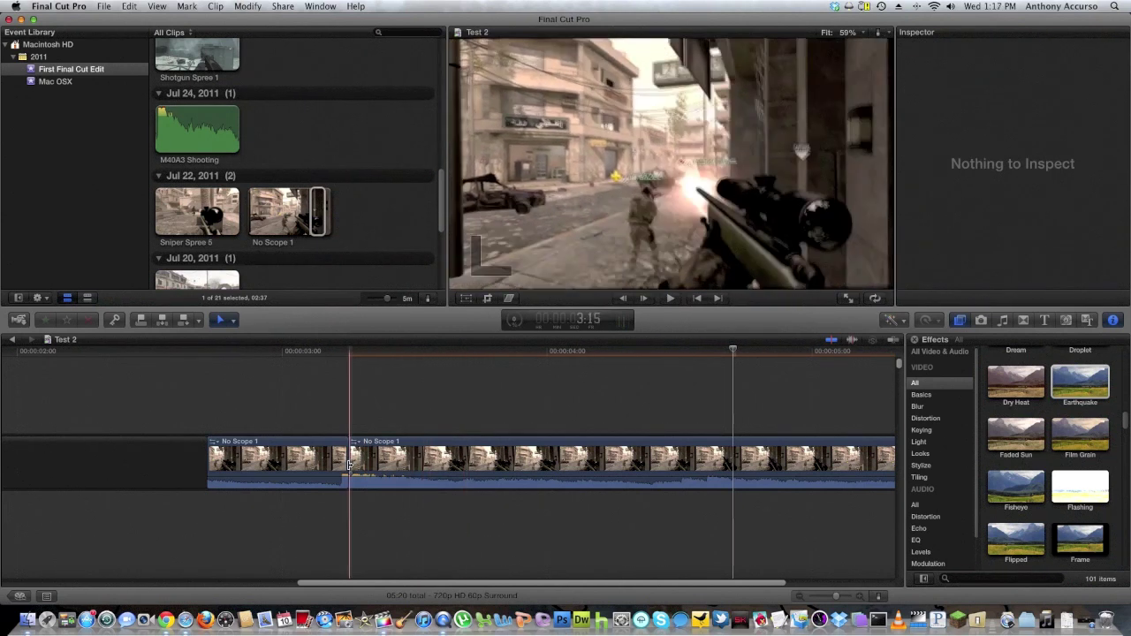
# Attach the M40A3 Shooting sound above the second No Scope 1 piece at the cut.
pyautogui.click(1004, 320)
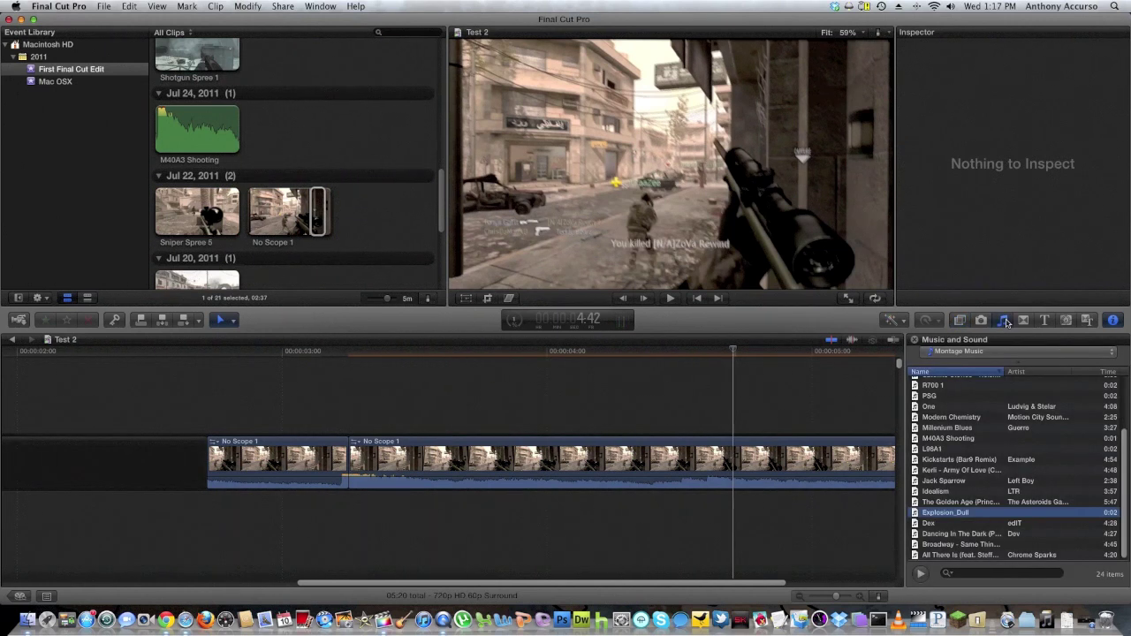
pyautogui.scroll(2, 938, 484)
pyautogui.click(938, 482)
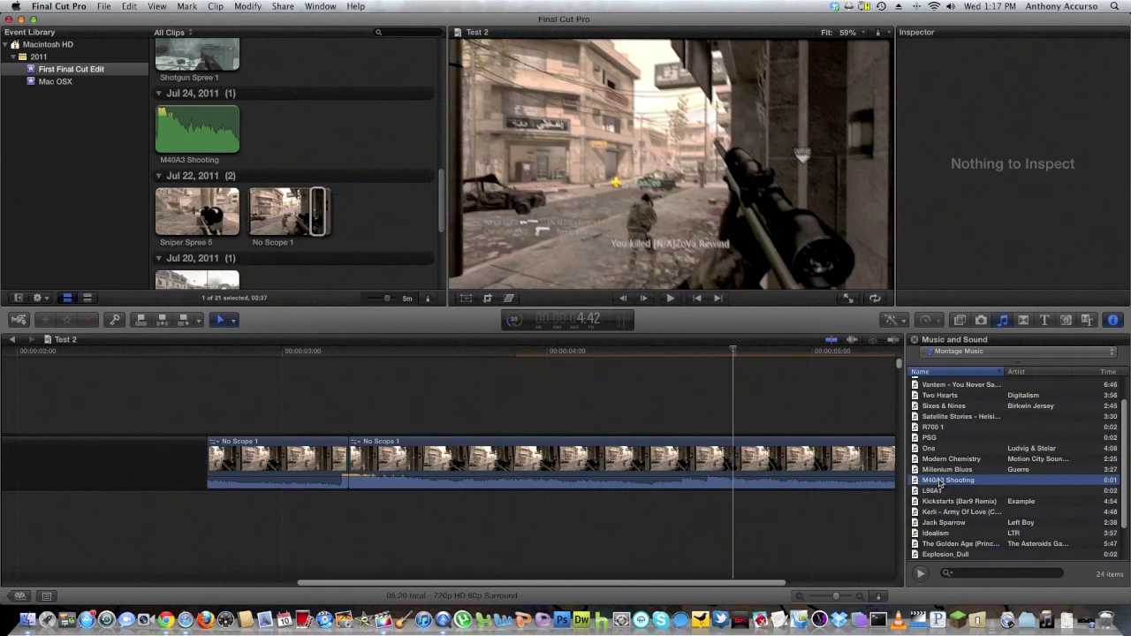
pyautogui.moveTo(941, 484); pyautogui.dragTo(350, 416)
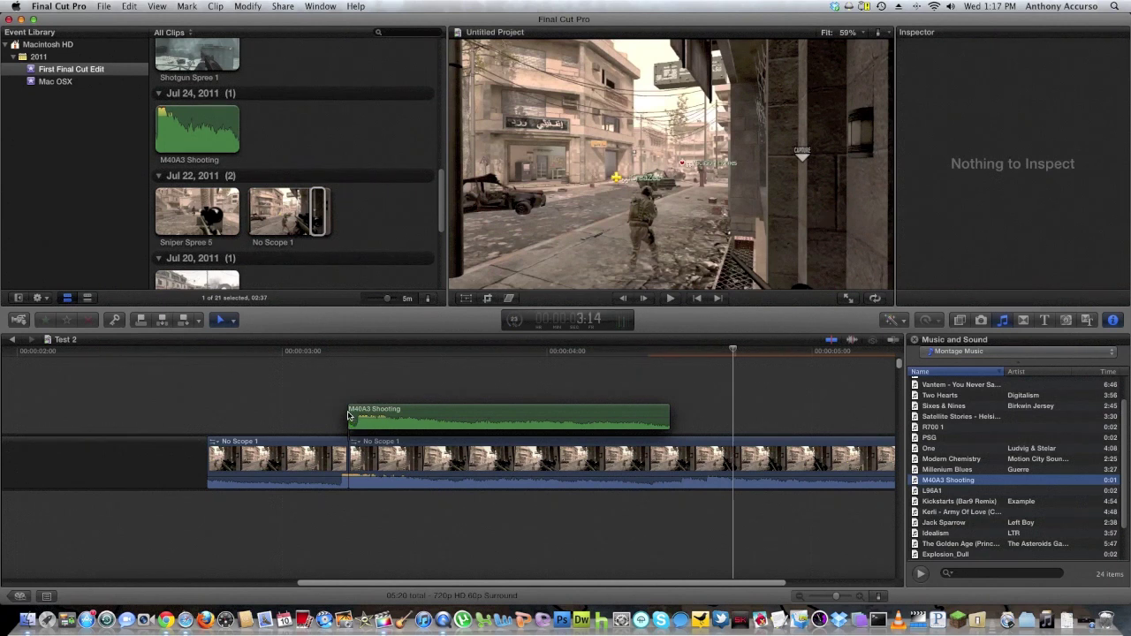
pyautogui.moveTo(348, 415); pyautogui.dragTo(351, 415)
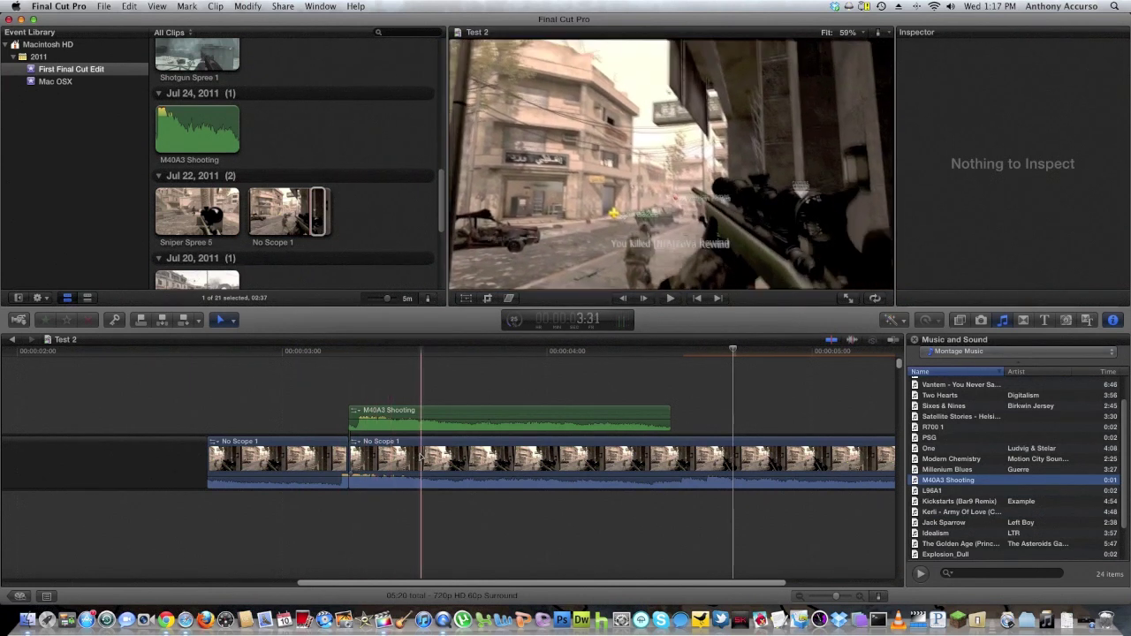
# Nudge M40A3 Shooting a few frames earlier and replay to check the gunshot sync.
pyautogui.press('space')
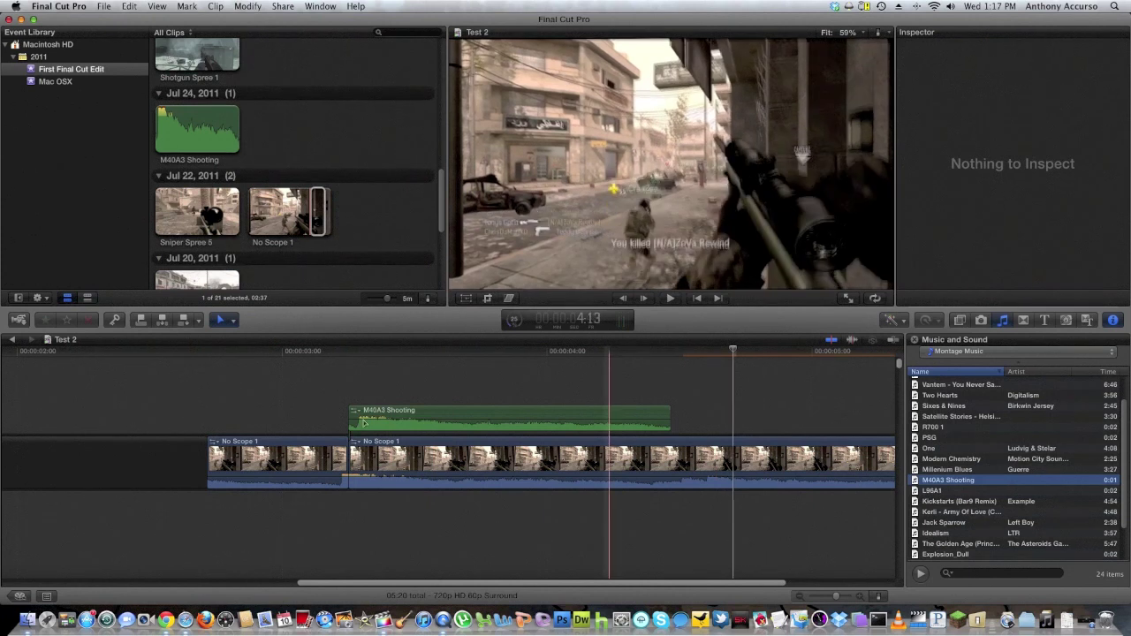
pyautogui.click(372, 413)
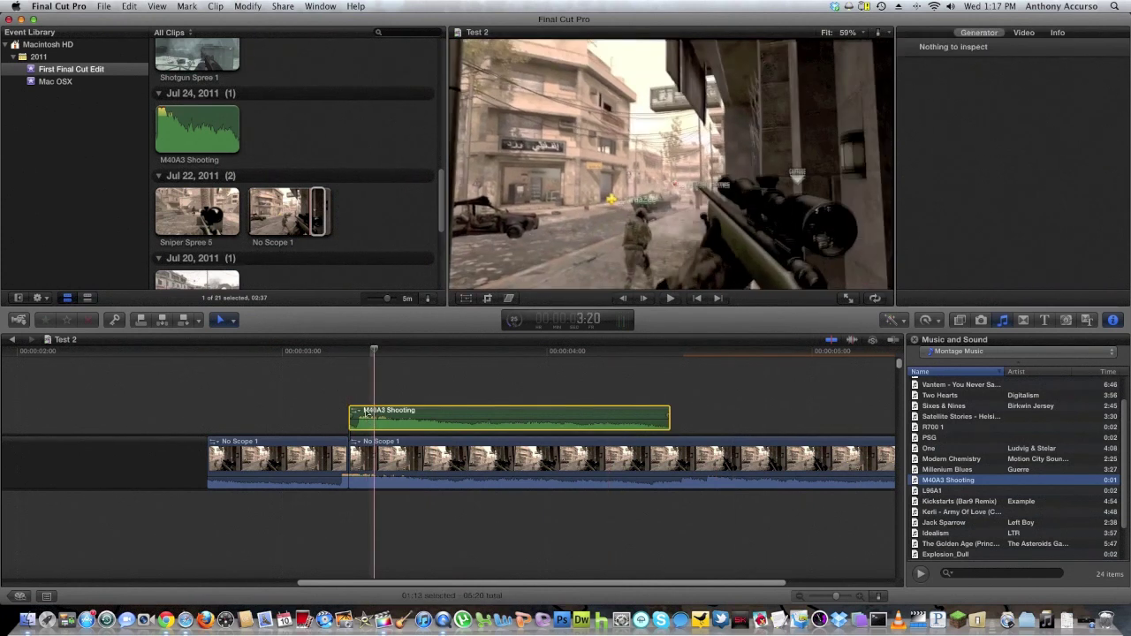
pyautogui.moveTo(366, 413); pyautogui.dragTo(364, 411)
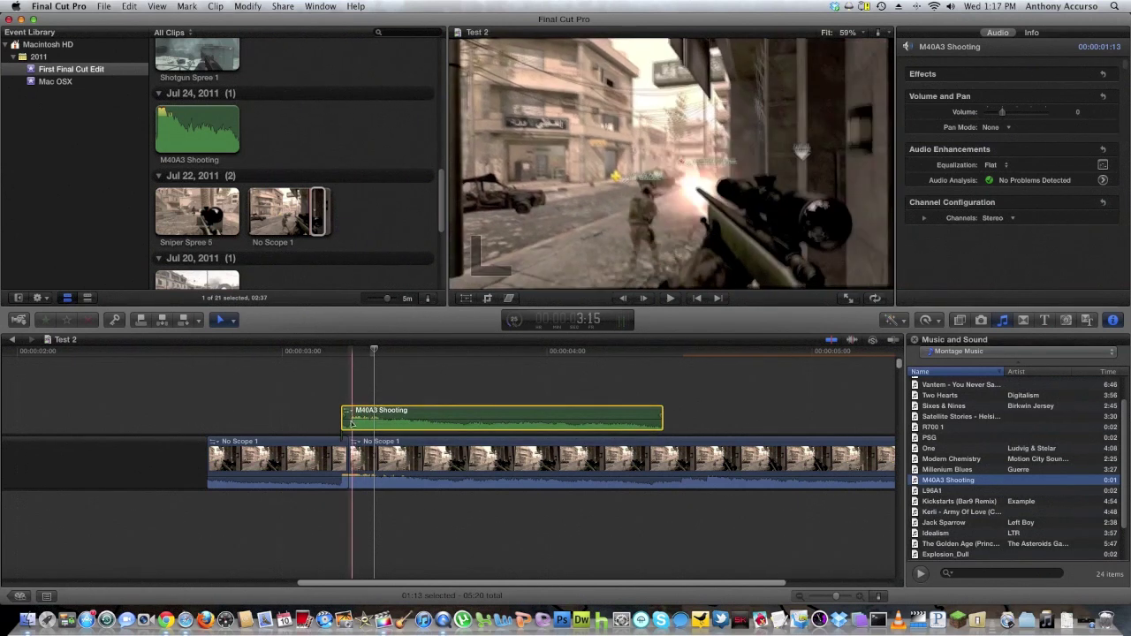
pyautogui.press('space')
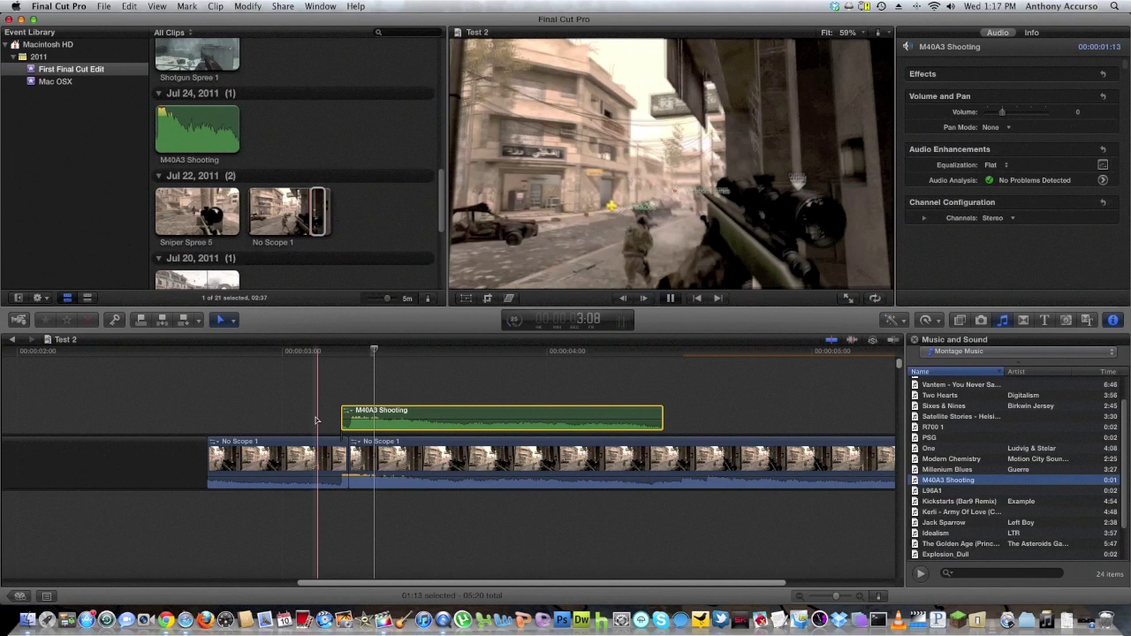
pyautogui.press('space')
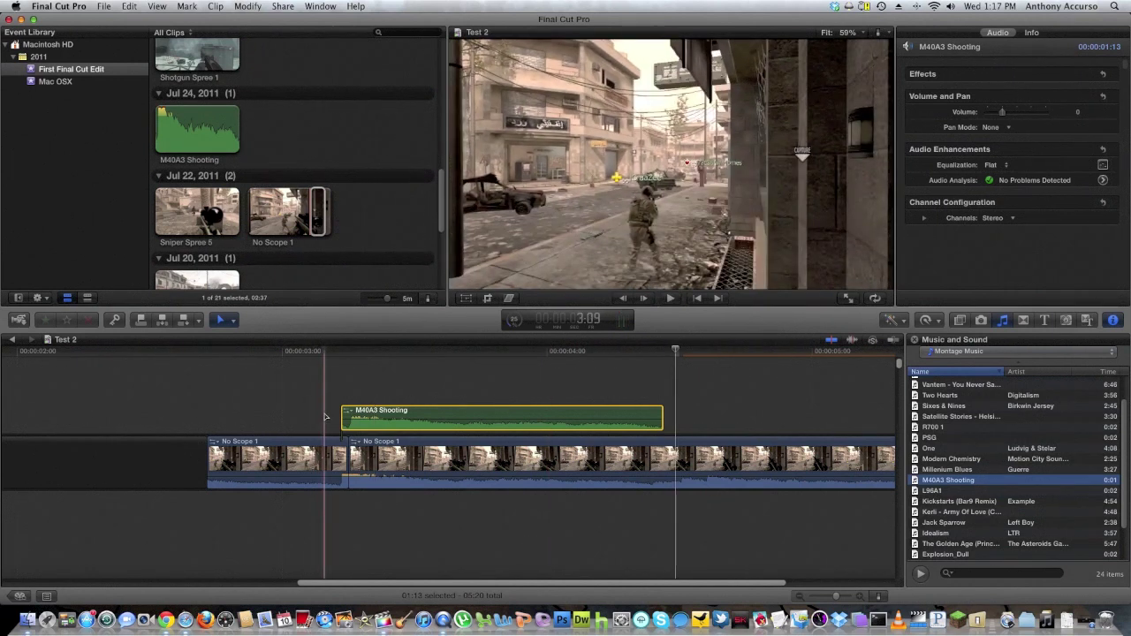
pyautogui.press('space')
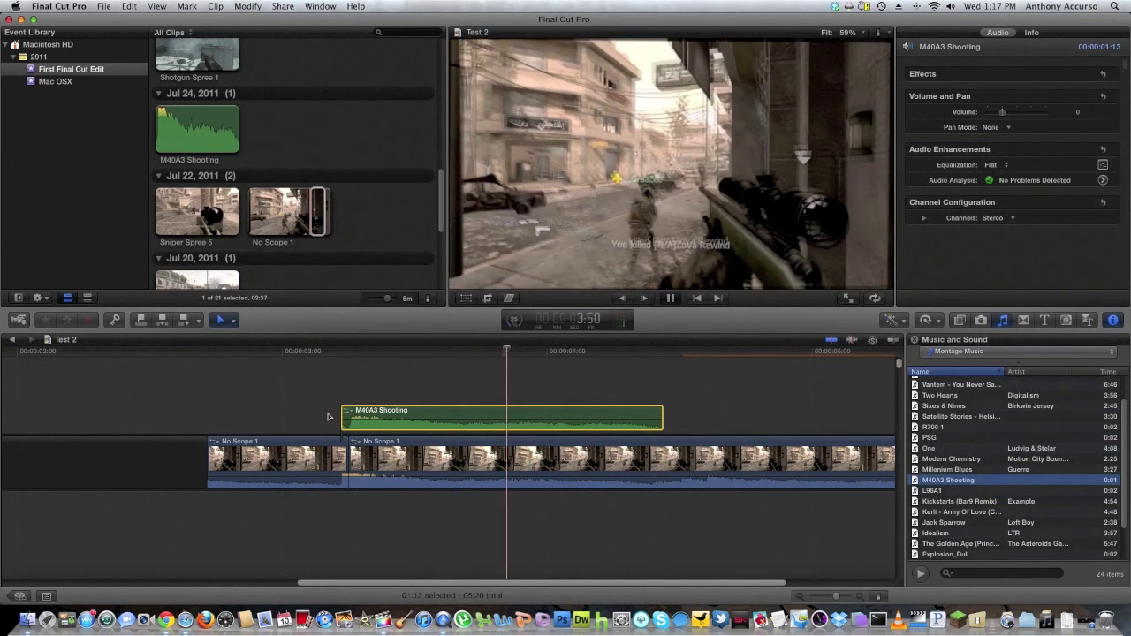
pyautogui.press('space')
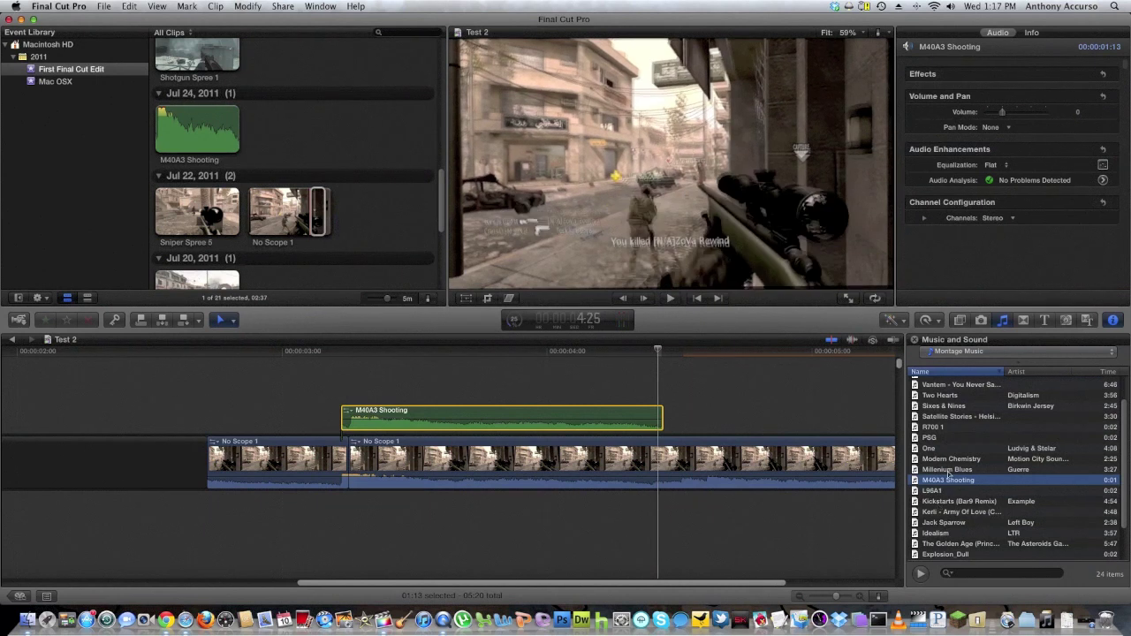
# Place the Explosion_Dull sound under M40A3 Shooting, aligned to the No Scope 1 cut.
pyautogui.click(945, 555)
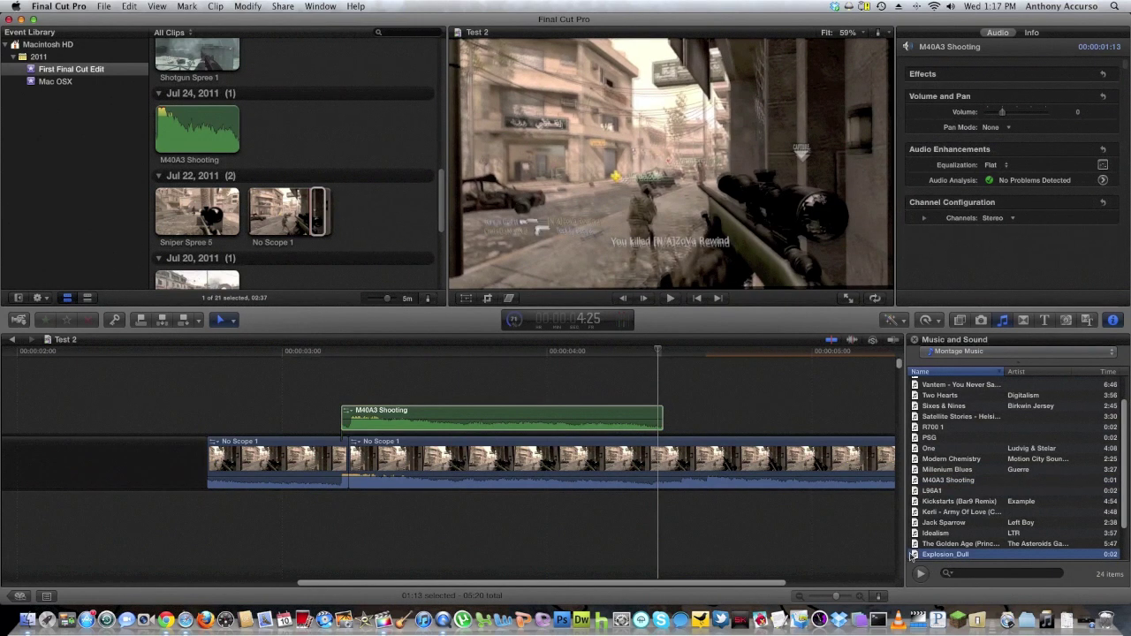
pyautogui.moveTo(913, 555); pyautogui.dragTo(351, 434)
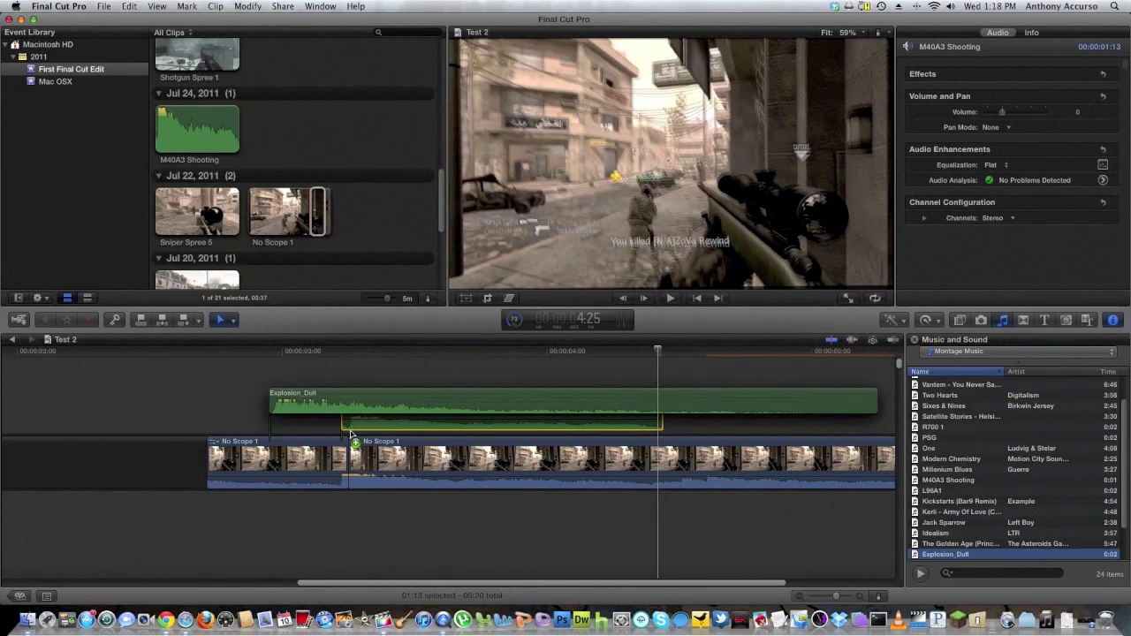
pyautogui.moveTo(351, 434); pyautogui.dragTo(350, 433)
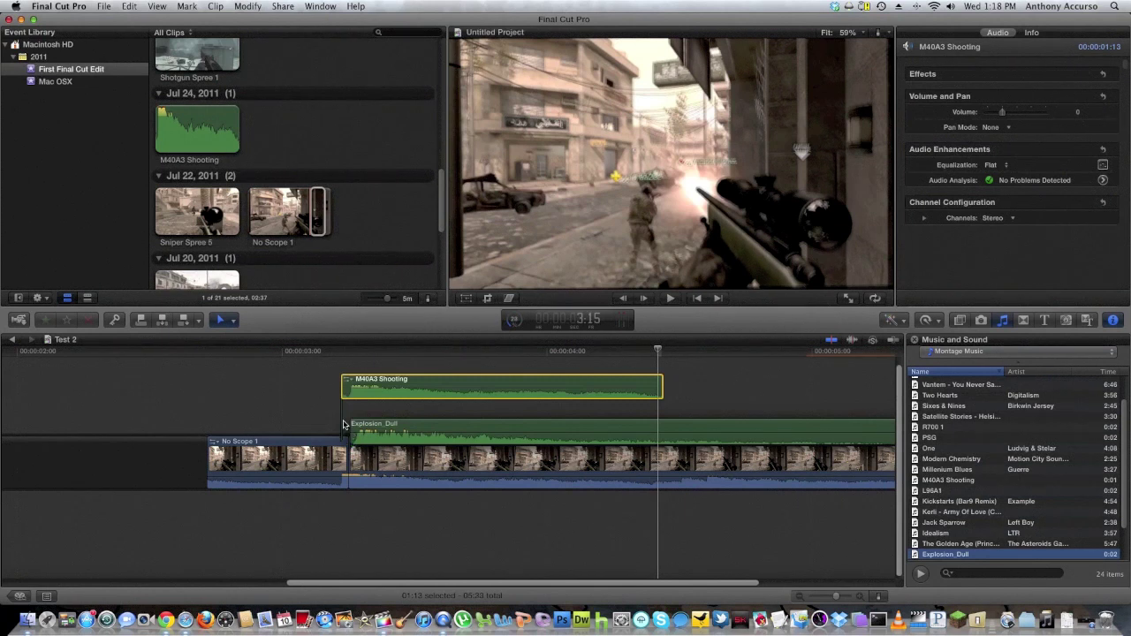
pyautogui.moveTo(344, 425); pyautogui.dragTo(345, 429)
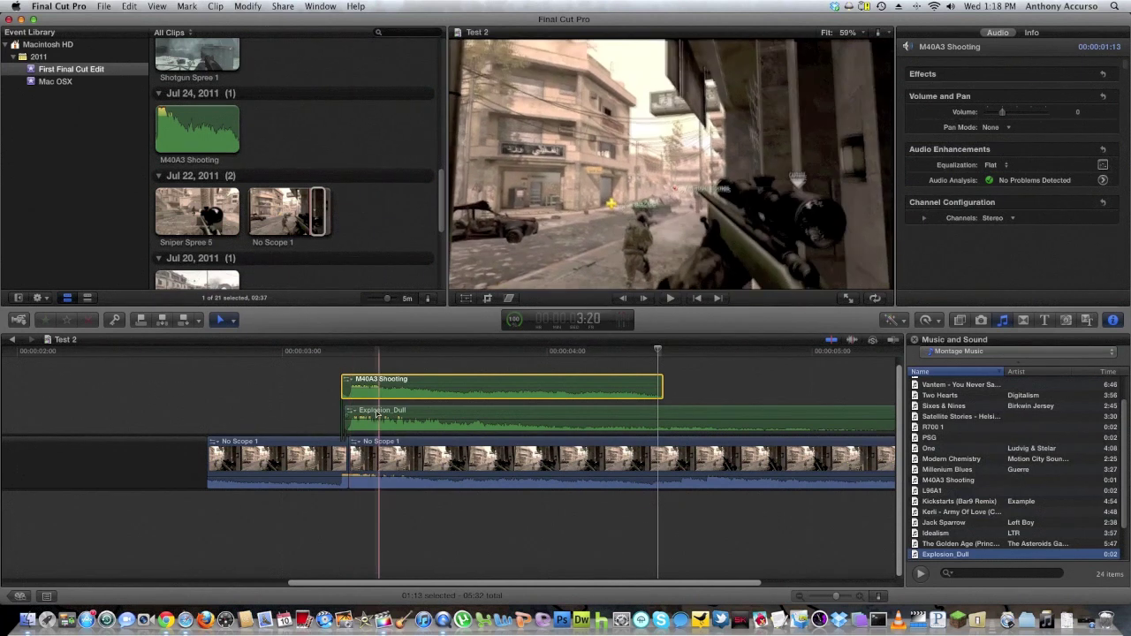
# In the Audio inspector, set Explosion_Dull's volume to 12 and choose the Bass Boost preset.
pyautogui.click(376, 415)
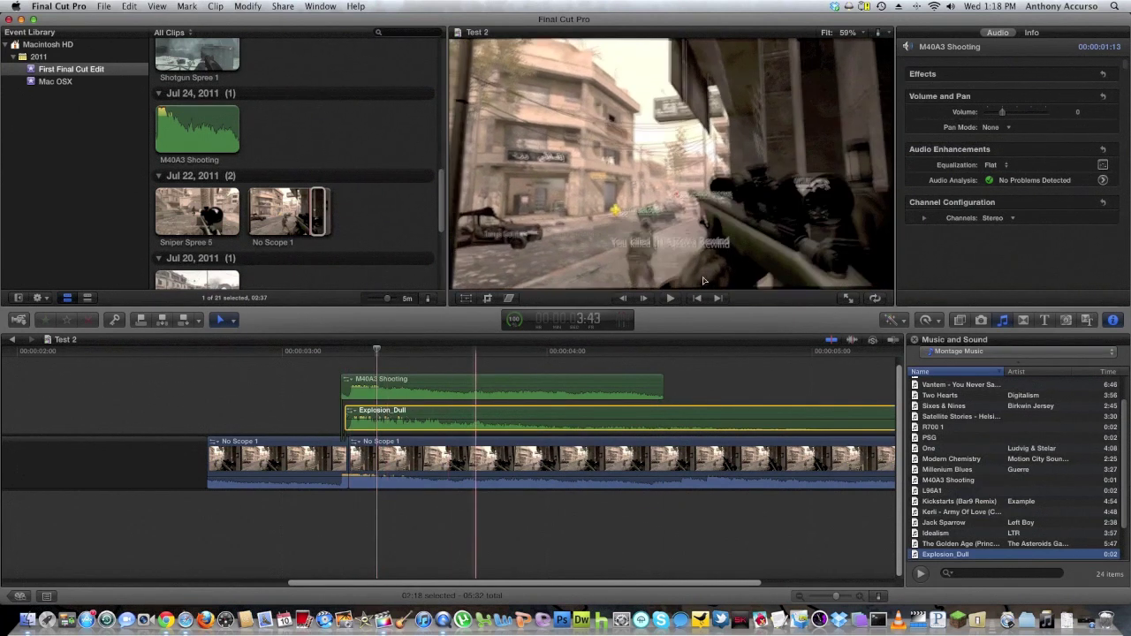
pyautogui.click(1042, 113)
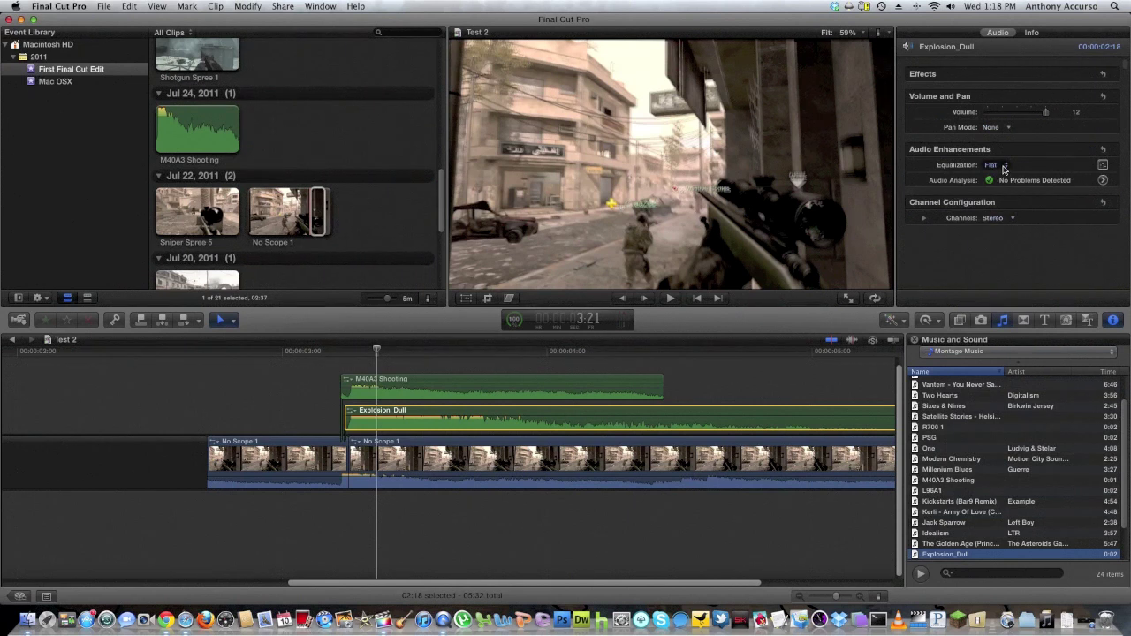
pyautogui.click(1004, 167)
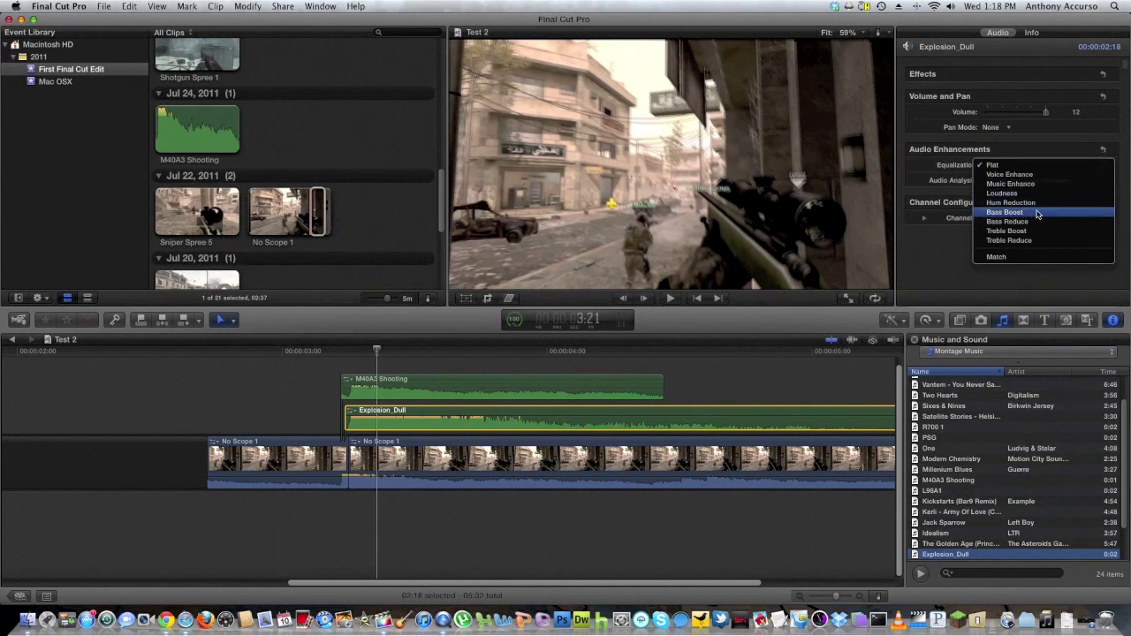
pyautogui.click(1038, 214)
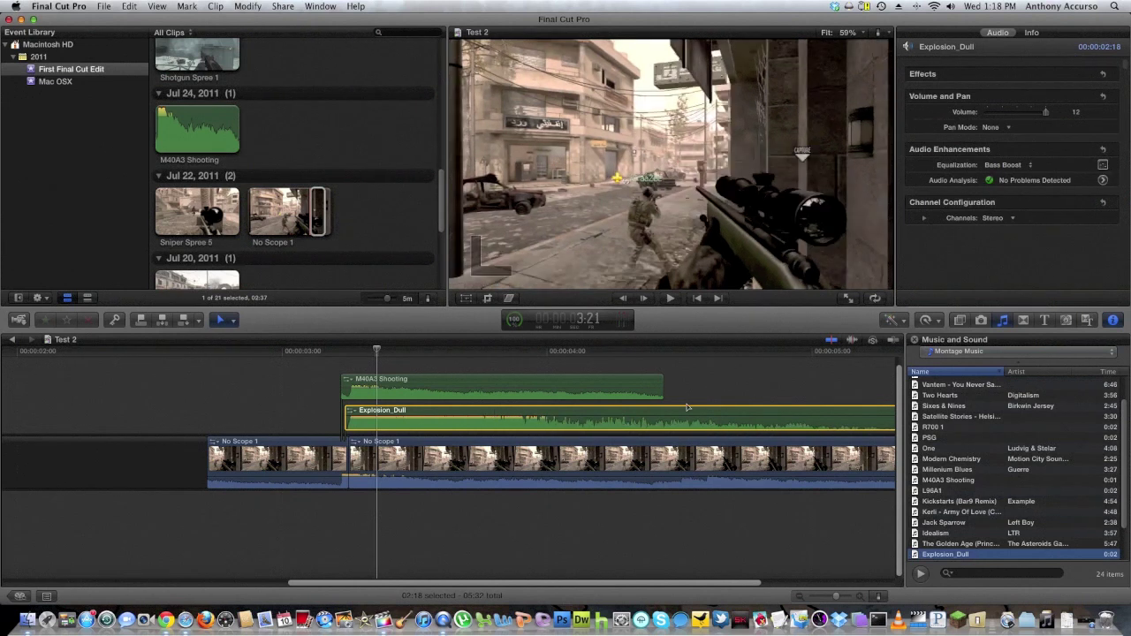
# Apply a Speed Ramp to 0% on Explosion_Dull, stretching it to 04:36 in the timeline.
pyautogui.press('Down')
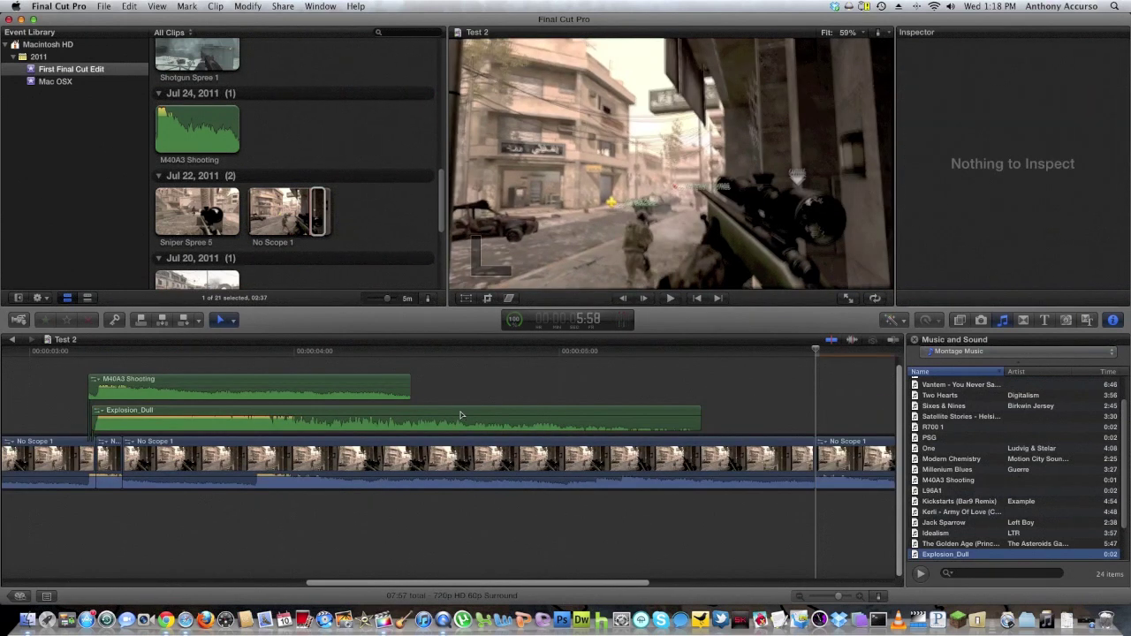
pyautogui.hscroll(-2, 461, 415)
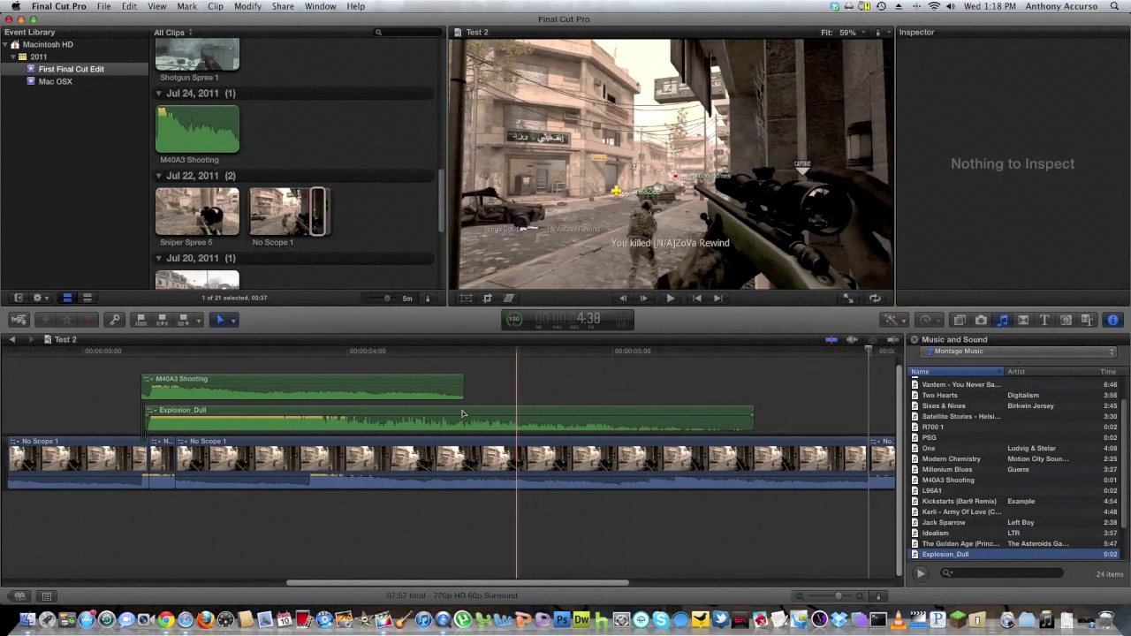
pyautogui.click(442, 413)
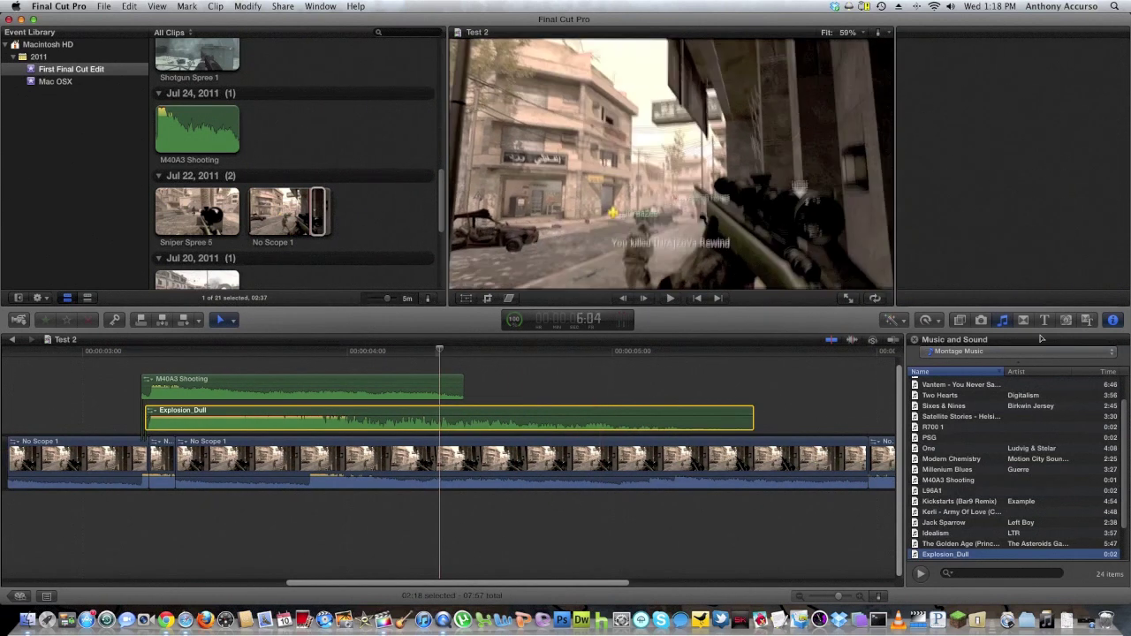
pyautogui.click(938, 322)
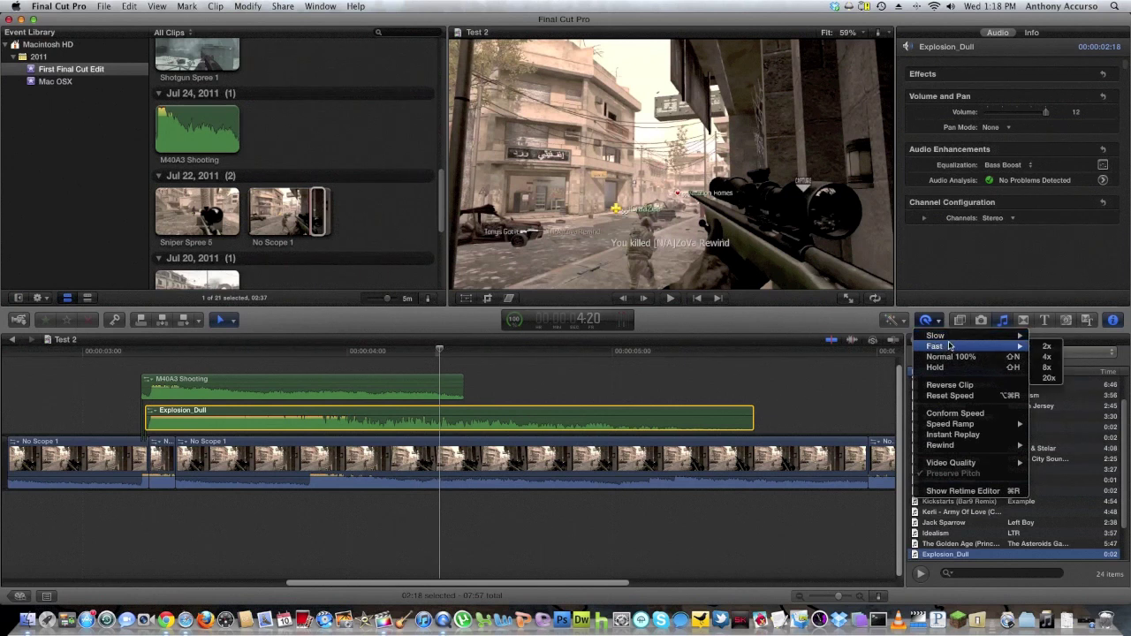
pyautogui.moveTo(968, 428)
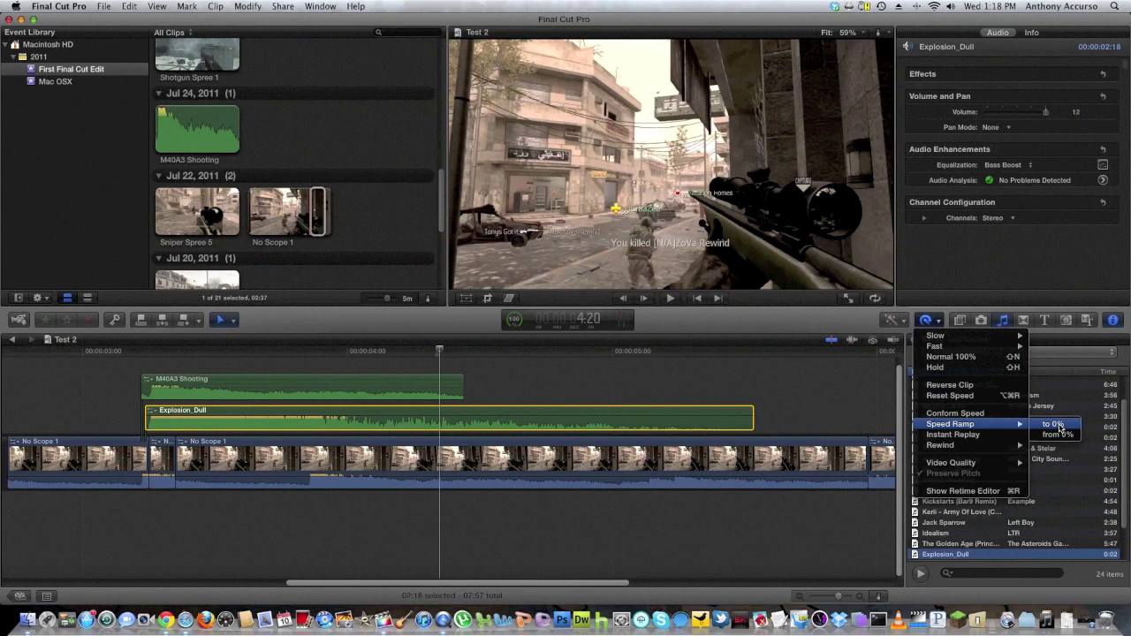
pyautogui.click(389, 433)
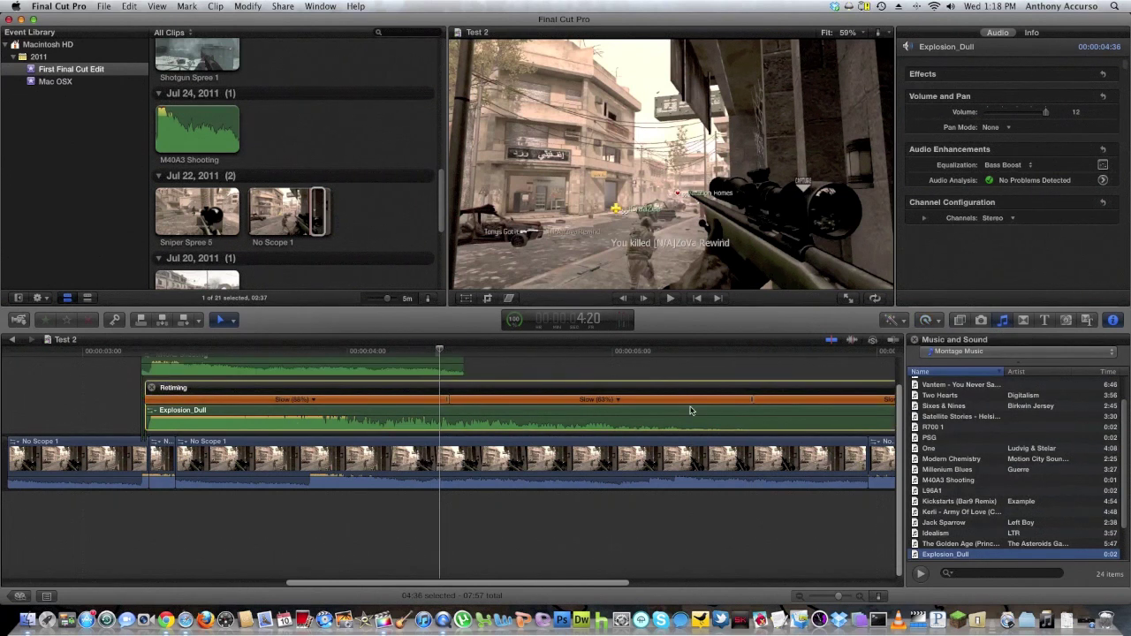
# Shorten a slow section of the Explosion_Dull speed ramp, then adjust a setting in its Inspector.
pyautogui.click(744, 402)
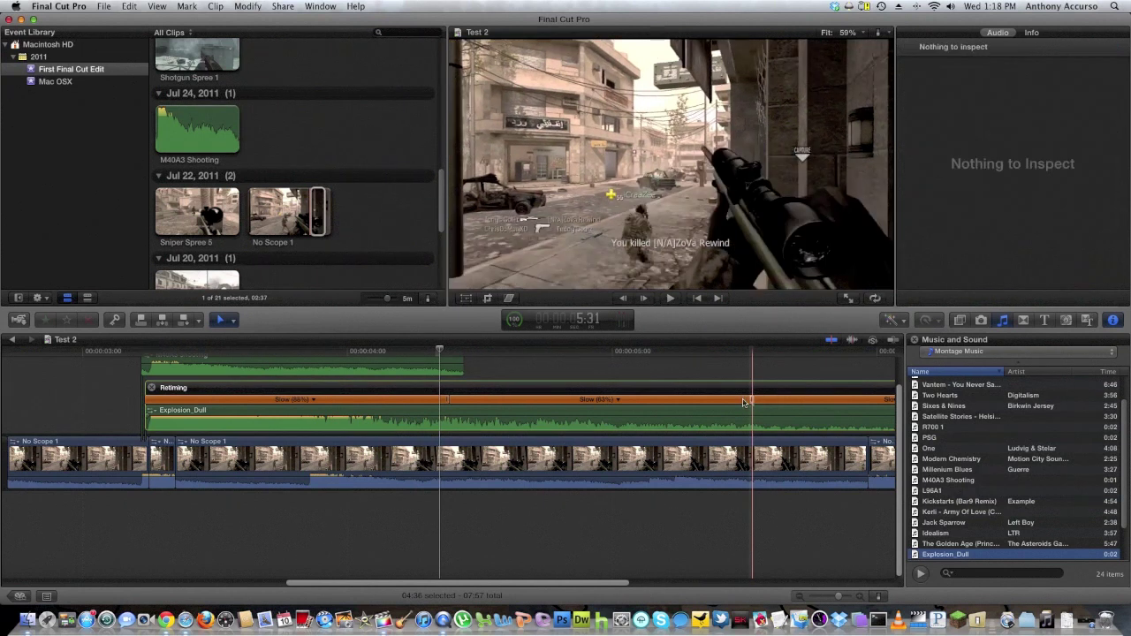
pyautogui.moveTo(744, 402); pyautogui.dragTo(677, 403)
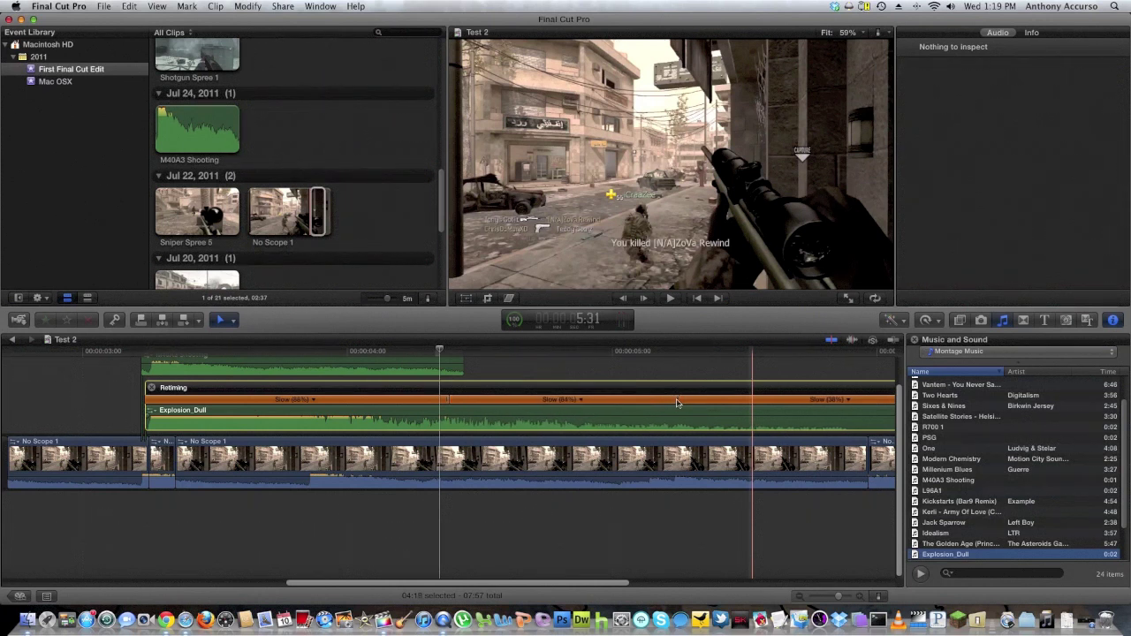
pyautogui.click(673, 410)
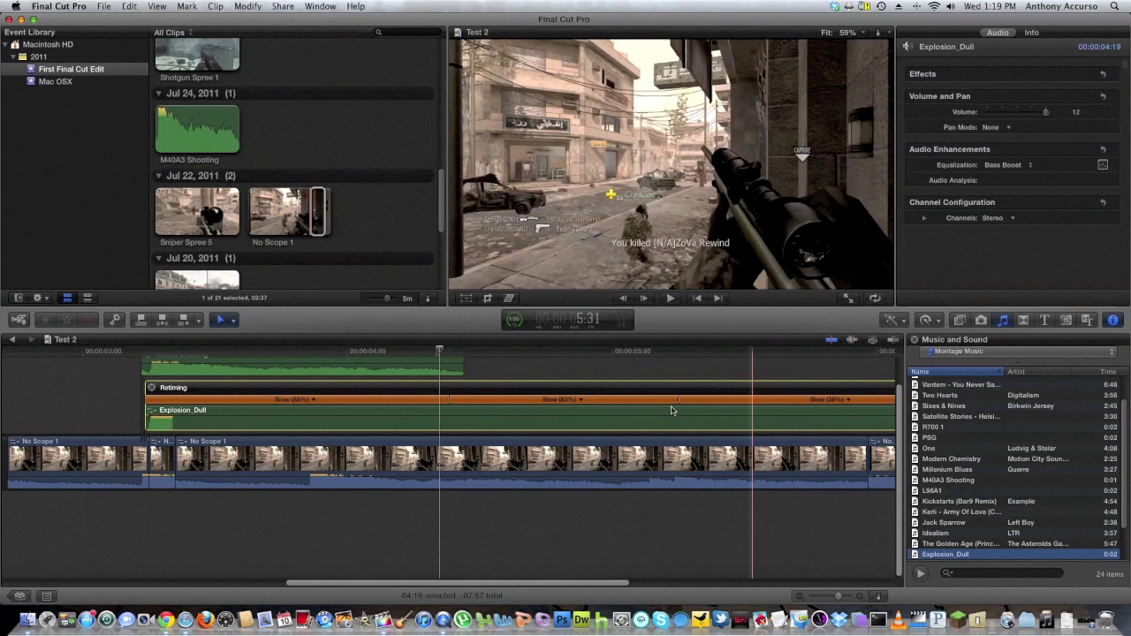
pyautogui.moveTo(557, 585); pyautogui.dragTo(580, 591)
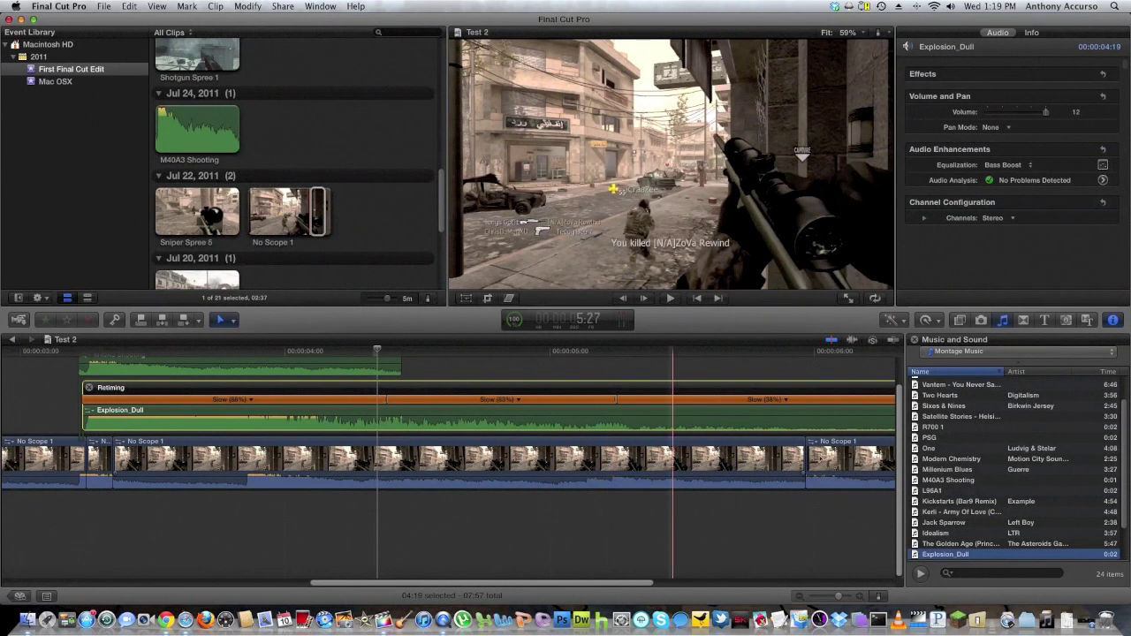
pyautogui.hscroll(5, 820, 468)
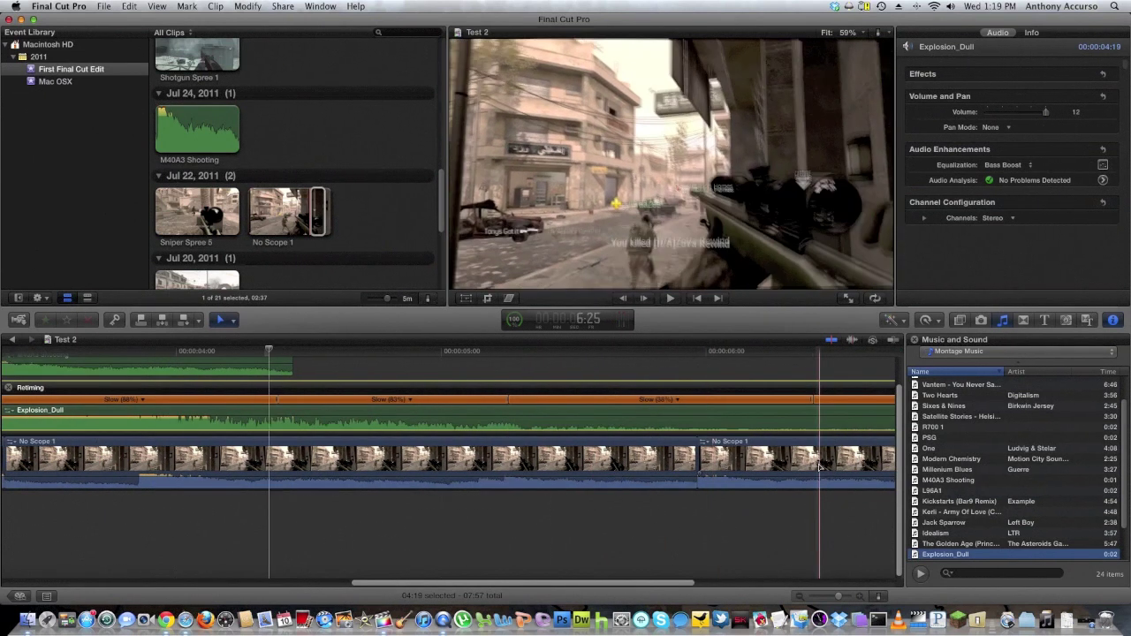
pyautogui.hscroll(5, 821, 460)
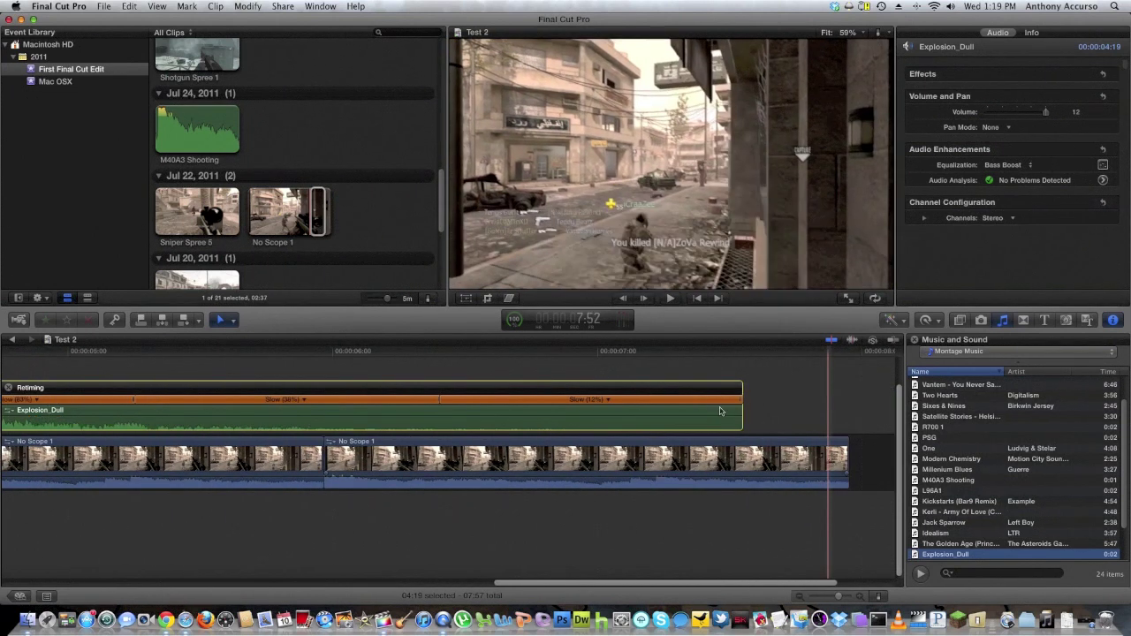
pyautogui.hscroll(1, 739, 410)
# Trim the end of Explosion_Dull so it finishes just after M40A3 Shooting.
pyautogui.moveTo(737, 411); pyautogui.dragTo(37, 418)
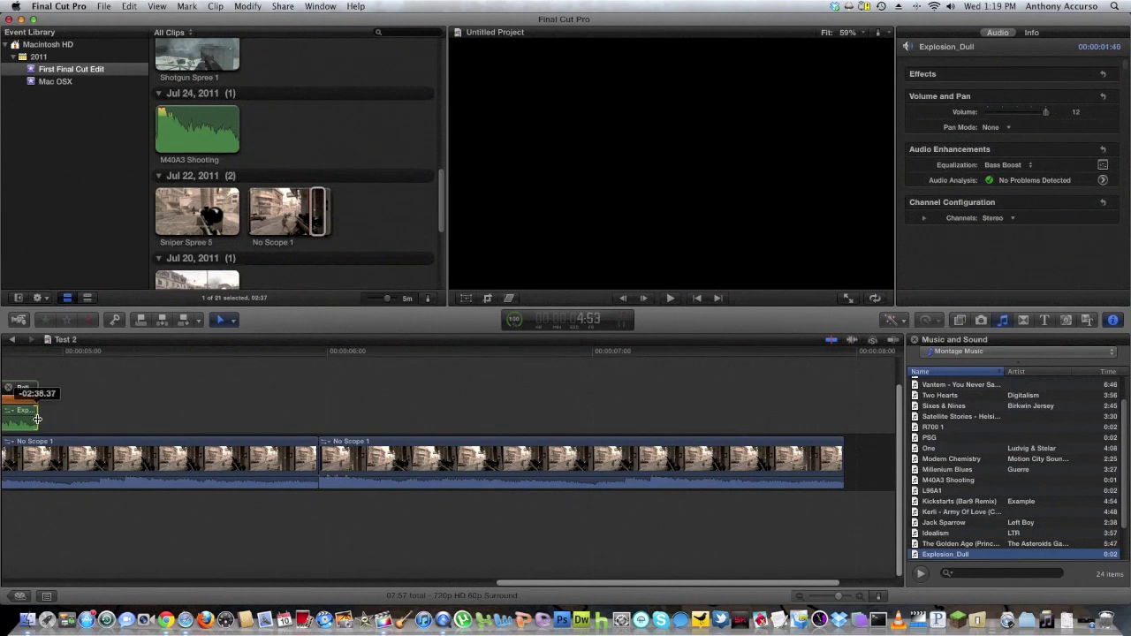
pyautogui.hscroll(-1, 176, 437)
pyautogui.hscroll(-3, 189, 437)
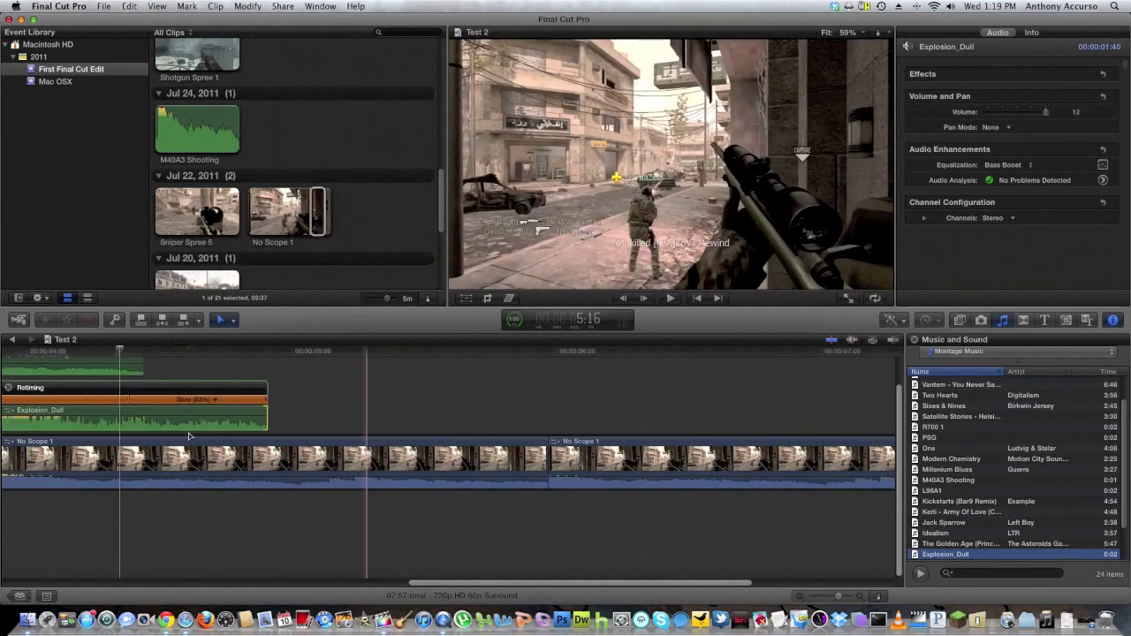
pyautogui.hscroll(-1, 187, 437)
pyautogui.hscroll(-4, 188, 438)
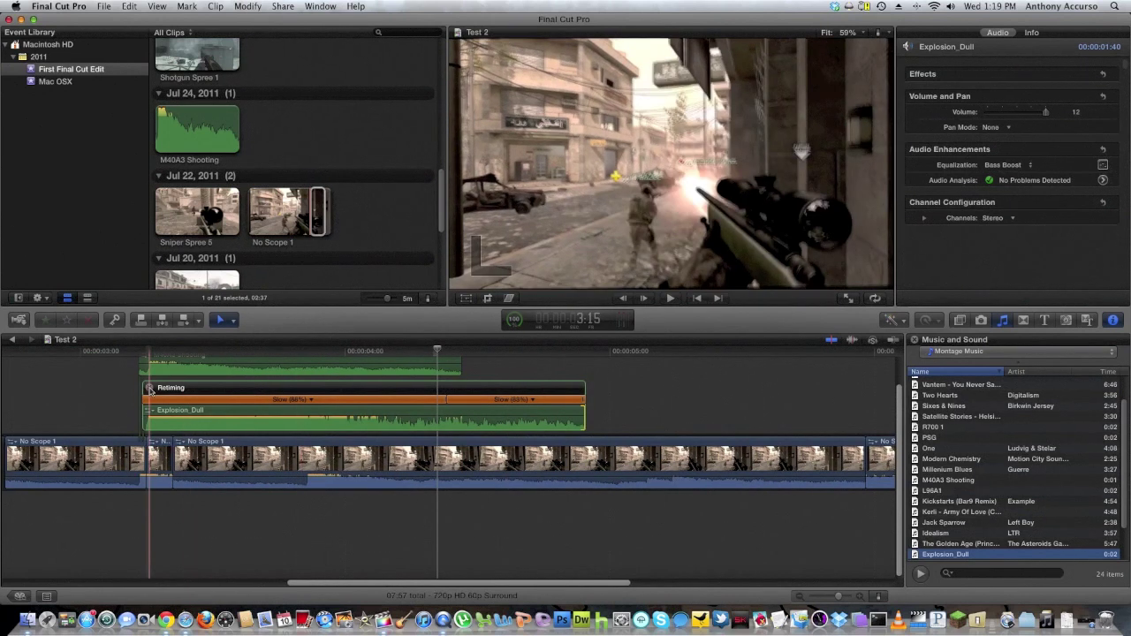
# Hide the retiming bar above Explosion_Dull, leaving its sections at Slow 88% and 83%.
pyautogui.click(150, 389)
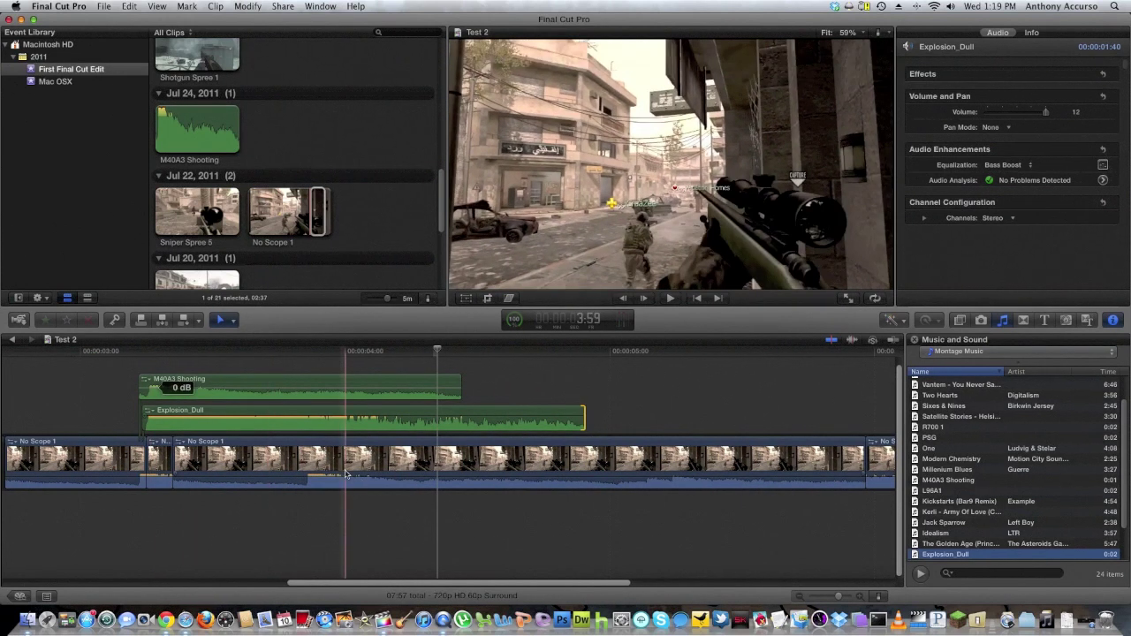
pyautogui.hscroll(-1, 347, 476)
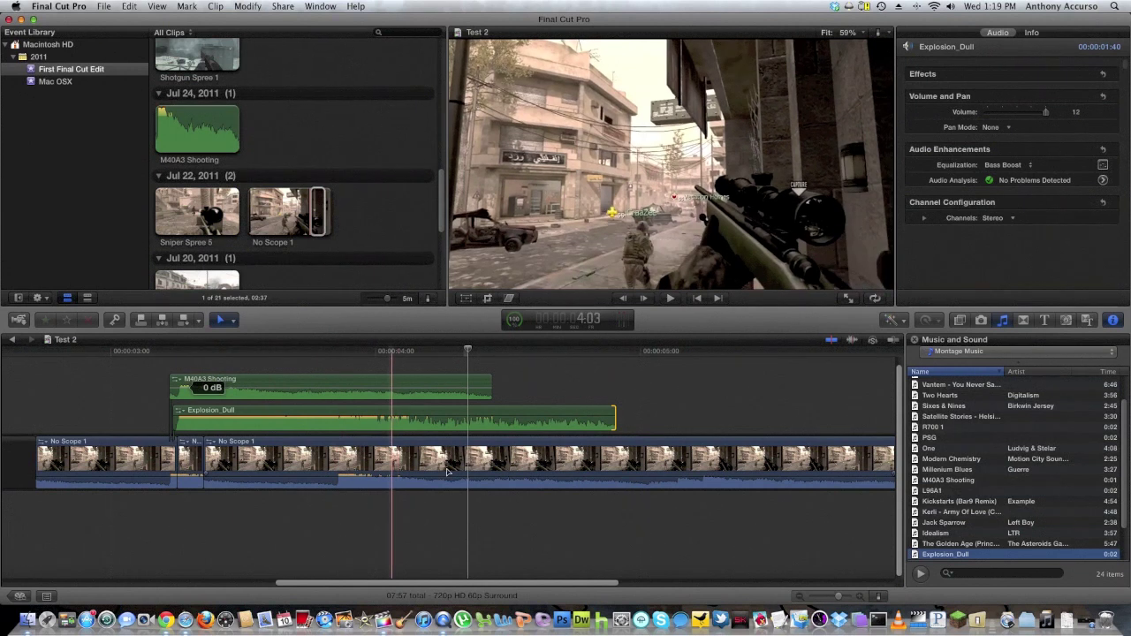
pyautogui.hscroll(-2, 378, 468)
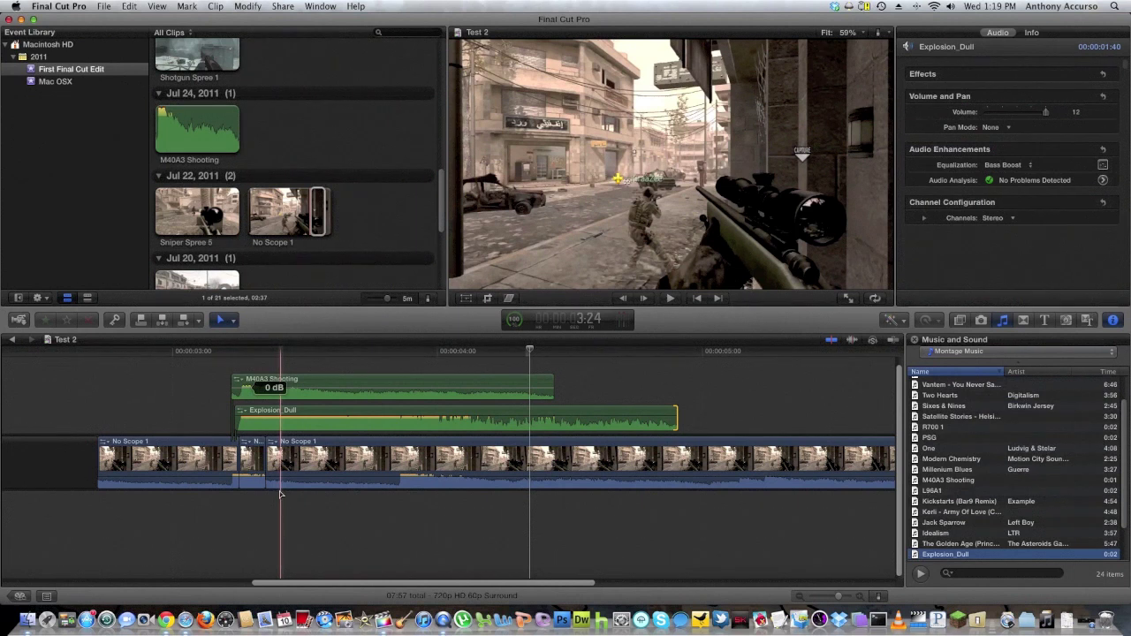
pyautogui.hscroll(-3, 279, 481)
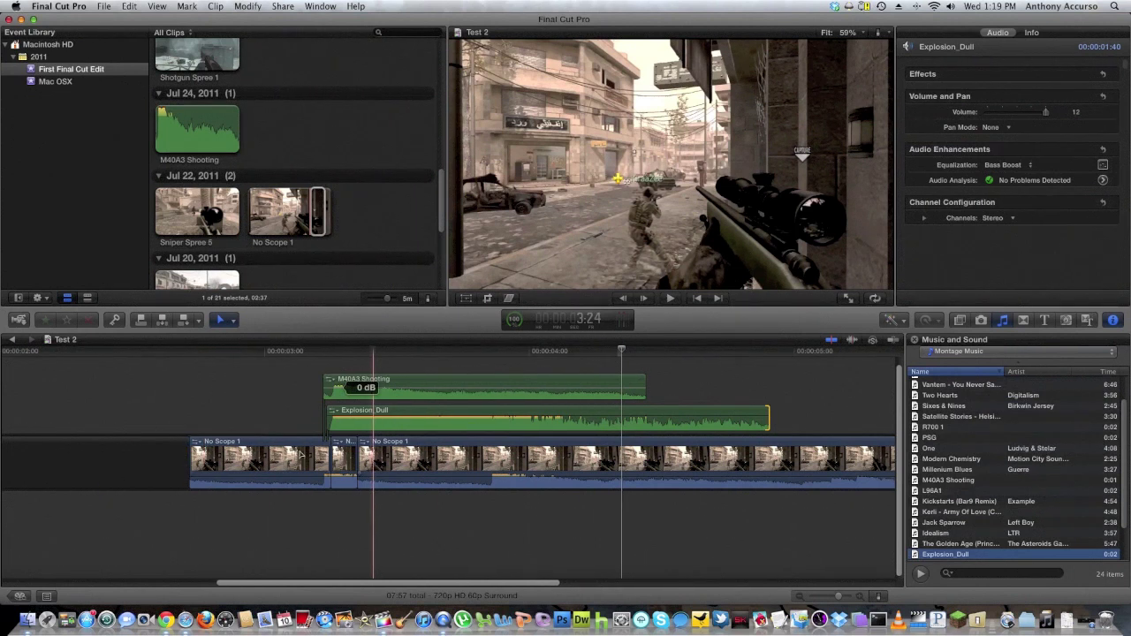